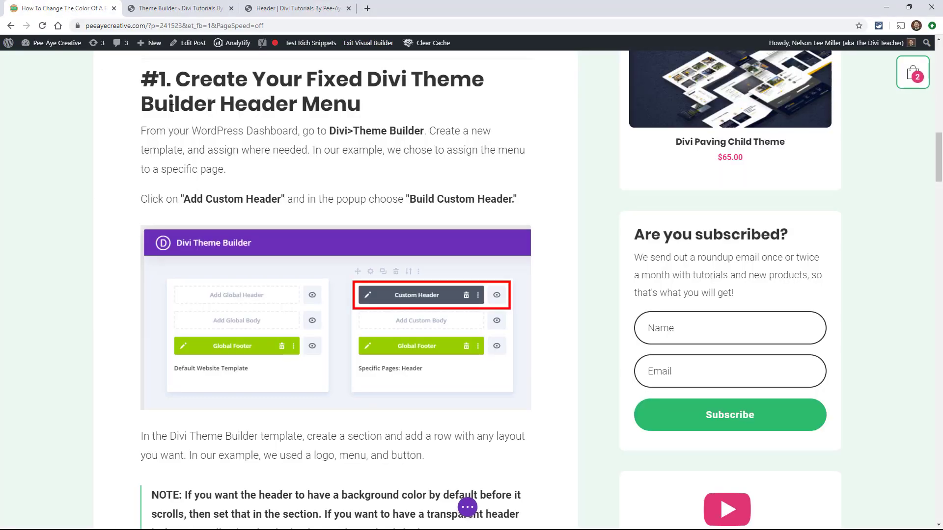
Switch to the 'Header | Divi Tutorials' tab to show the demo page with its black header.
{"action": "mouse_move", "coordinate": [236, 125]}
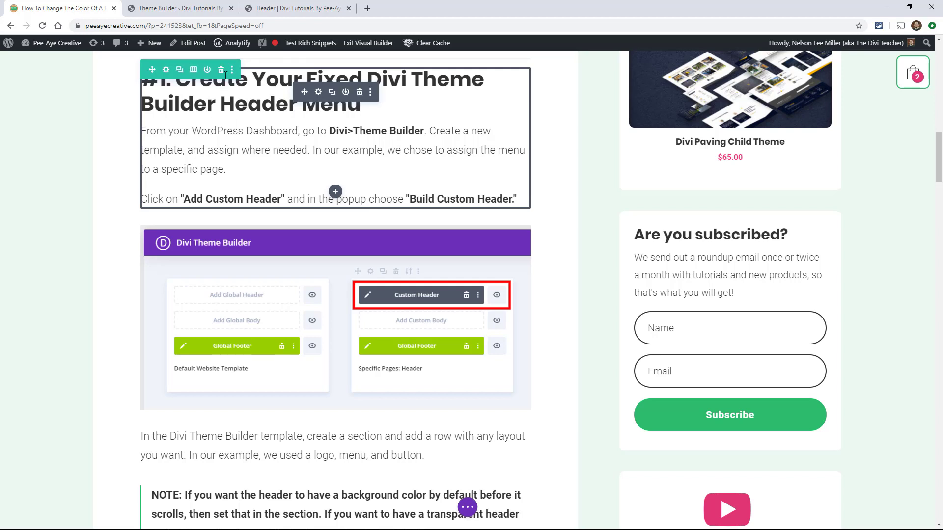
{"action": "left_click", "coordinate": [282, 6]}
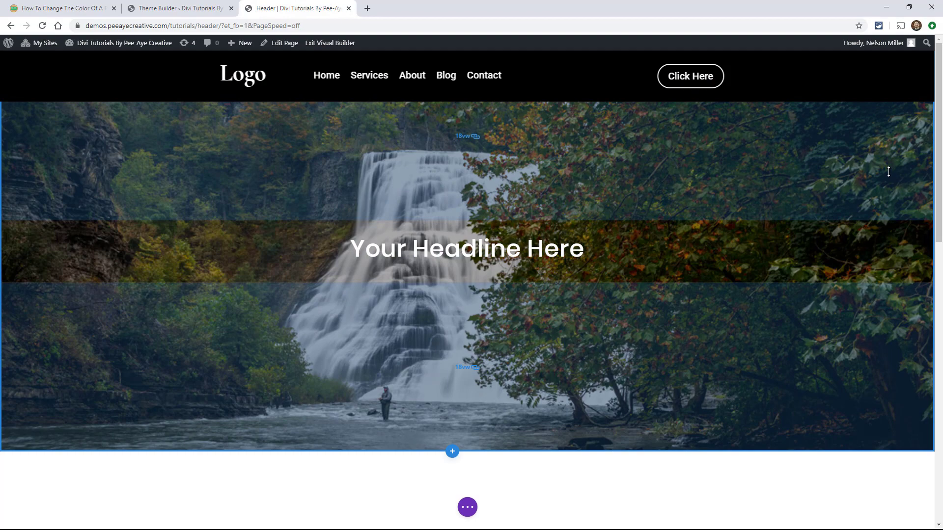
{"action": "scroll", "coordinate": [937, 110], "scroll_direction": "down", "scroll_amount": 7}
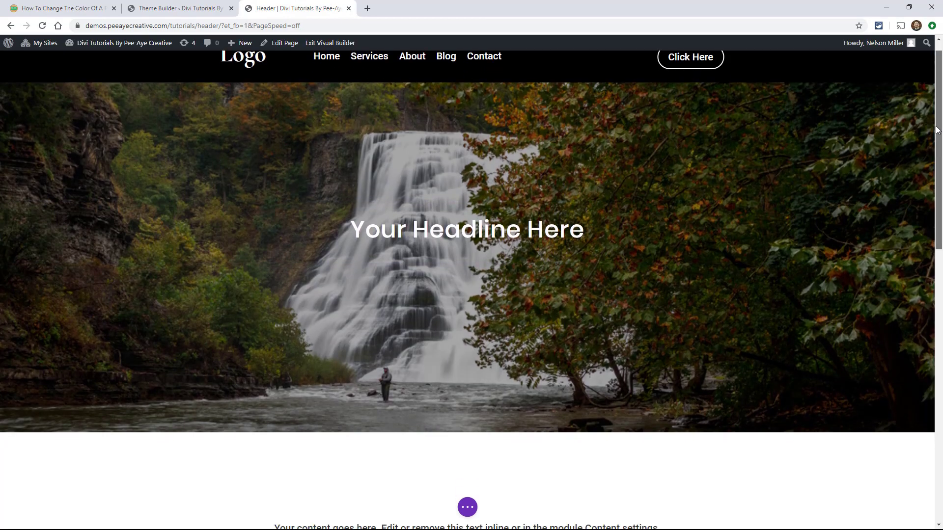
{"action": "scroll", "coordinate": [926, 225], "scroll_direction": "up", "scroll_amount": 7}
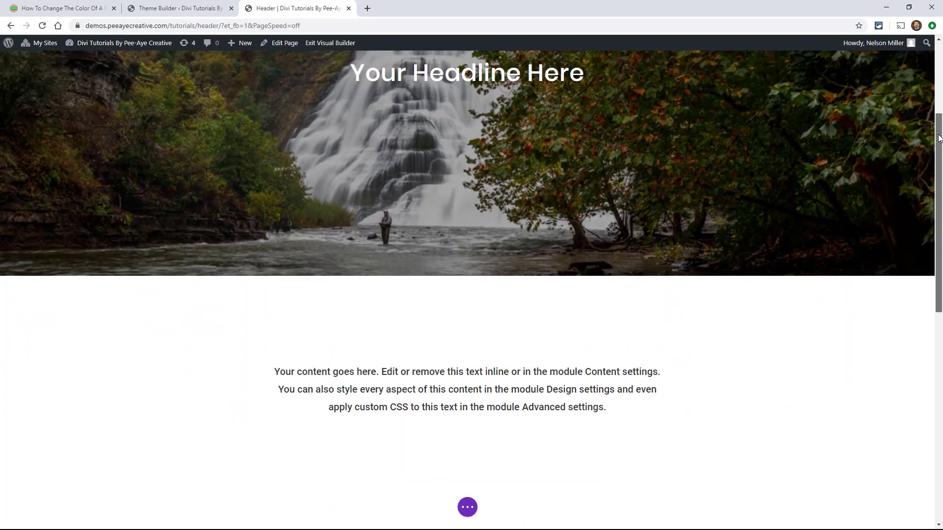
{"action": "scroll", "coordinate": [938, 120], "scroll_direction": "down", "scroll_amount": 5}
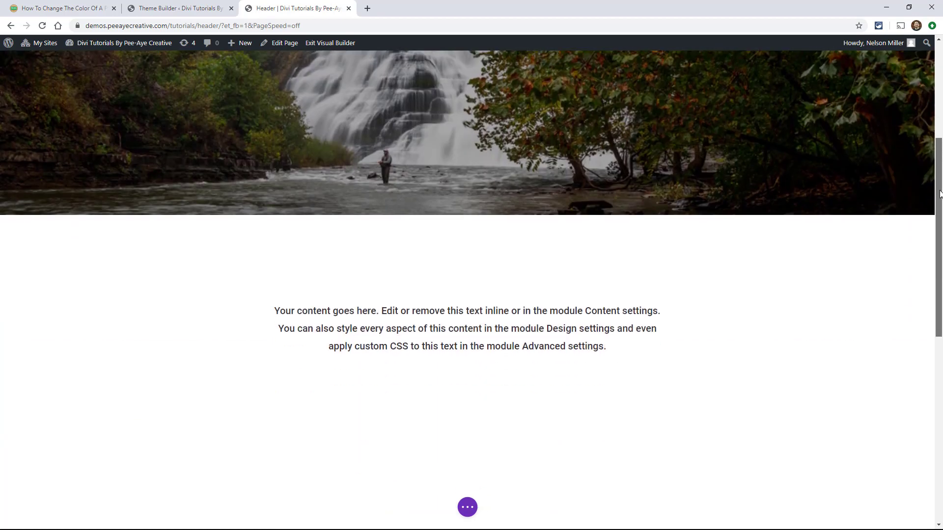
{"action": "scroll", "coordinate": [939, 98], "scroll_direction": "up", "scroll_amount": 5}
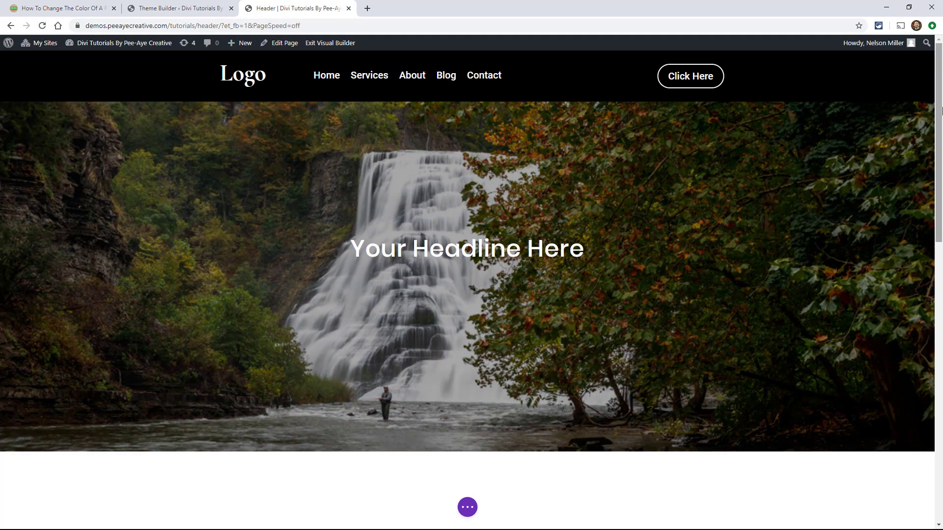
{"action": "mouse_move", "coordinate": [939, 79]}
{"action": "left_mouse_down"}
{"action": "mouse_move", "coordinate": [938, 99]}
{"action": "mouse_move", "coordinate": [939, 91]}
{"action": "left_mouse_up"}
{"action": "scroll", "coordinate": [864, 98], "scroll_direction": "up", "scroll_amount": 1}
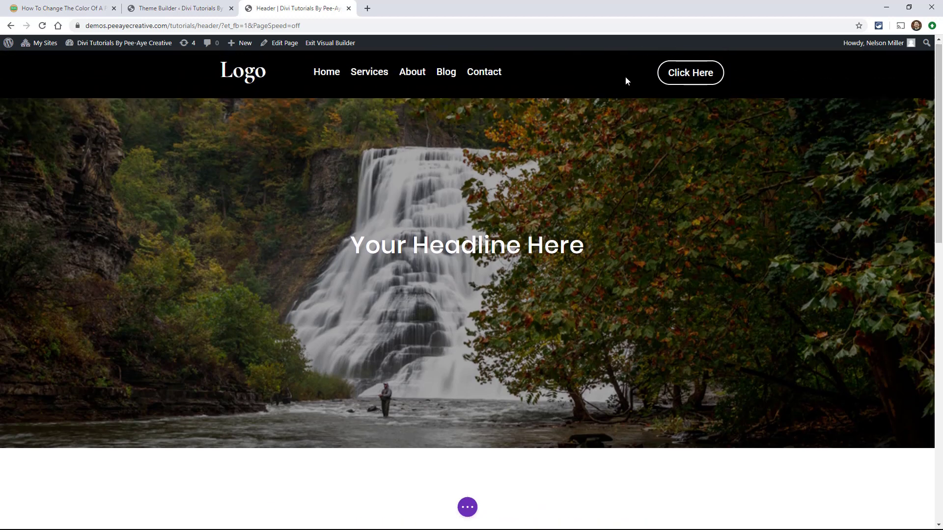
{"action": "left_click_drag", "start_coordinate": [938, 81], "coordinate": [940, 61]}
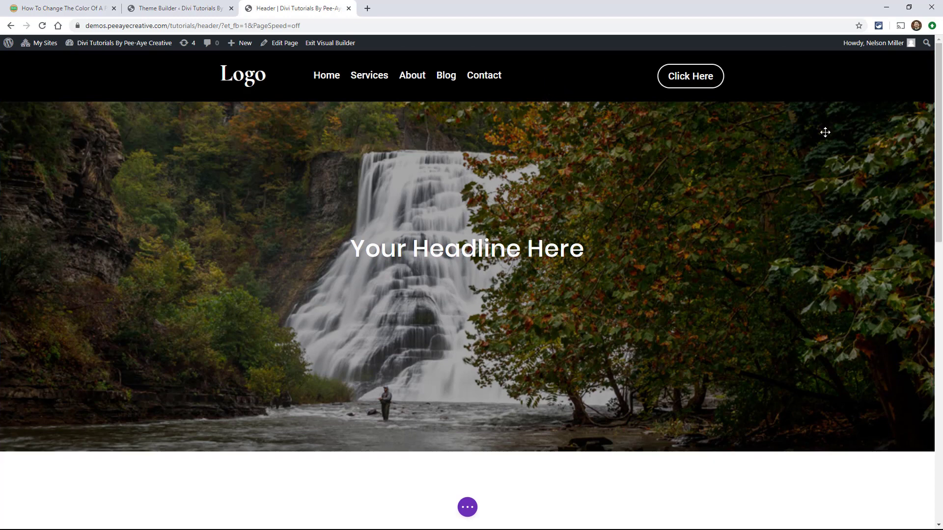
{"action": "left_click_drag", "start_coordinate": [938, 73], "coordinate": [937, 116]}
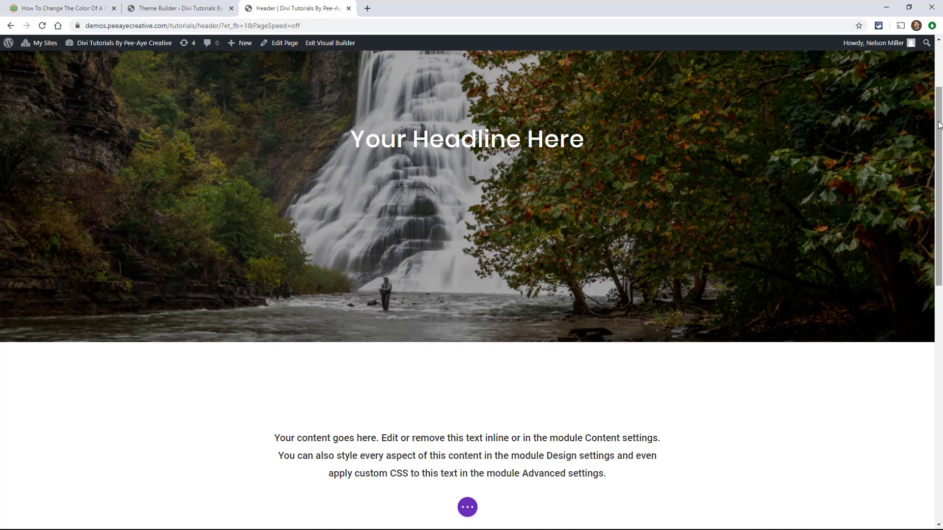
{"action": "left_click_drag", "start_coordinate": [939, 127], "coordinate": [939, 82]}
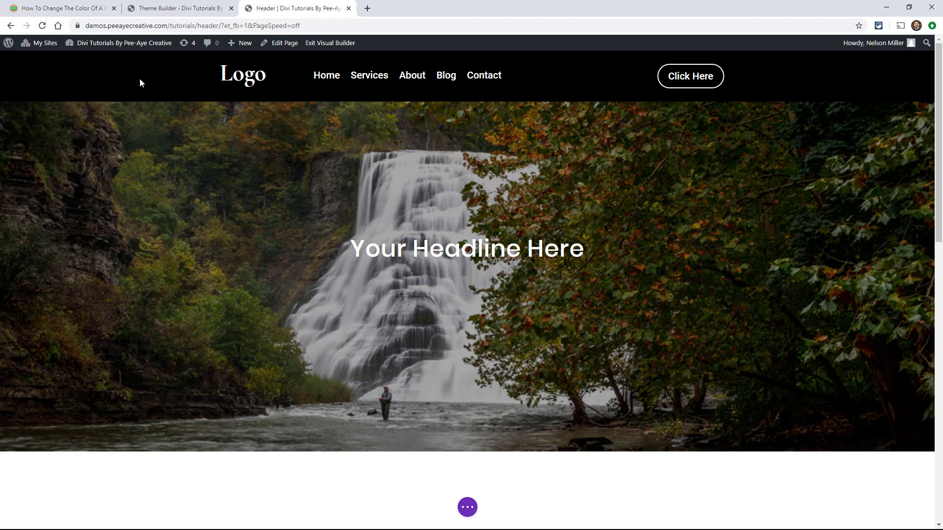
{"action": "left_click", "coordinate": [157, 9]}
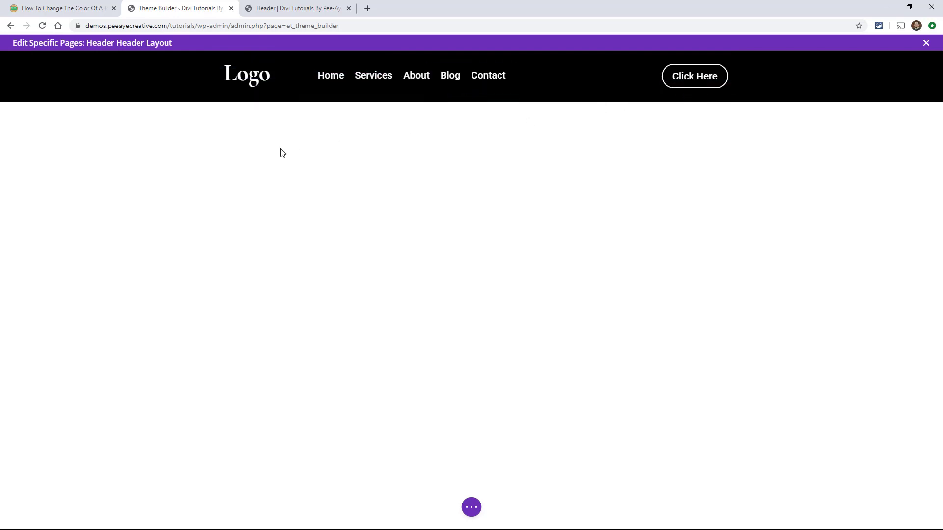
{"action": "left_click", "coordinate": [265, 11]}
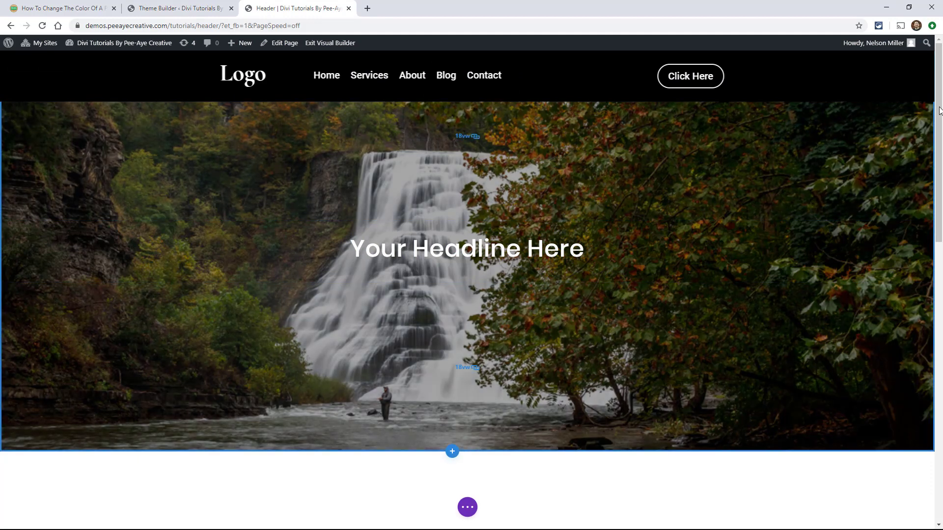
{"action": "left_click_drag", "start_coordinate": [939, 128], "coordinate": [940, 91]}
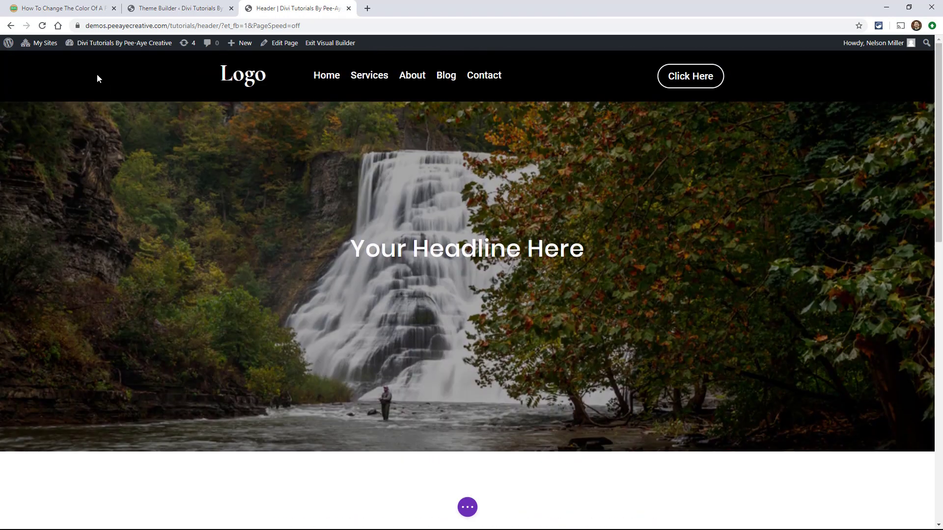
In the header layout, set the menu module's background to transparent.
{"action": "left_click", "coordinate": [157, 8]}
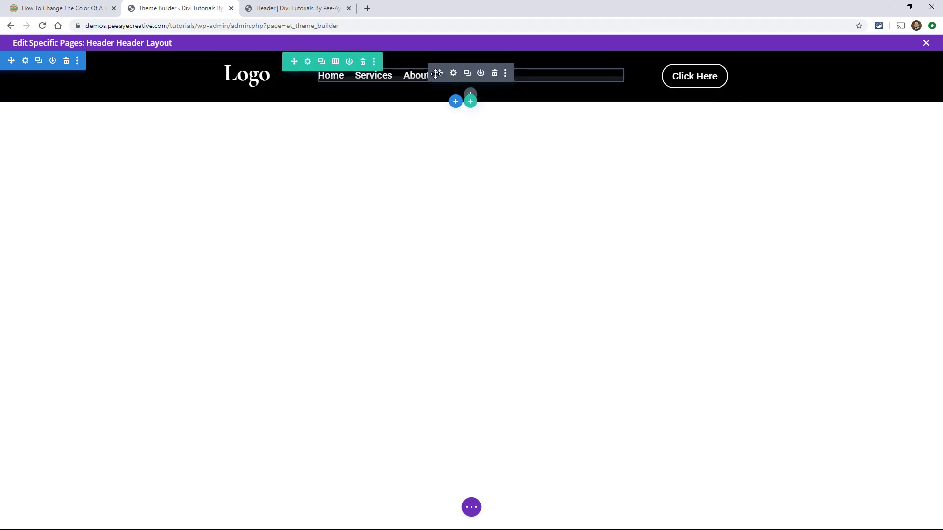
{"action": "left_click", "coordinate": [452, 74]}
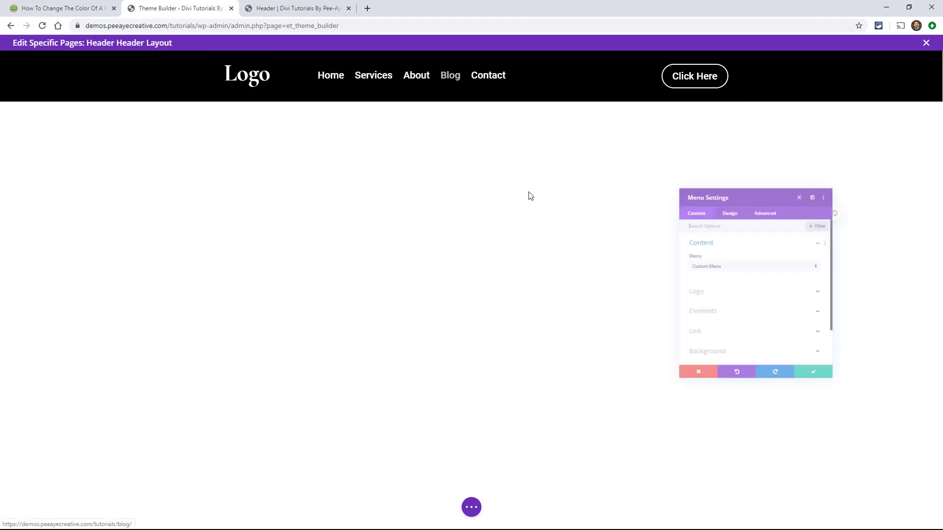
{"action": "left_click", "coordinate": [700, 387]}
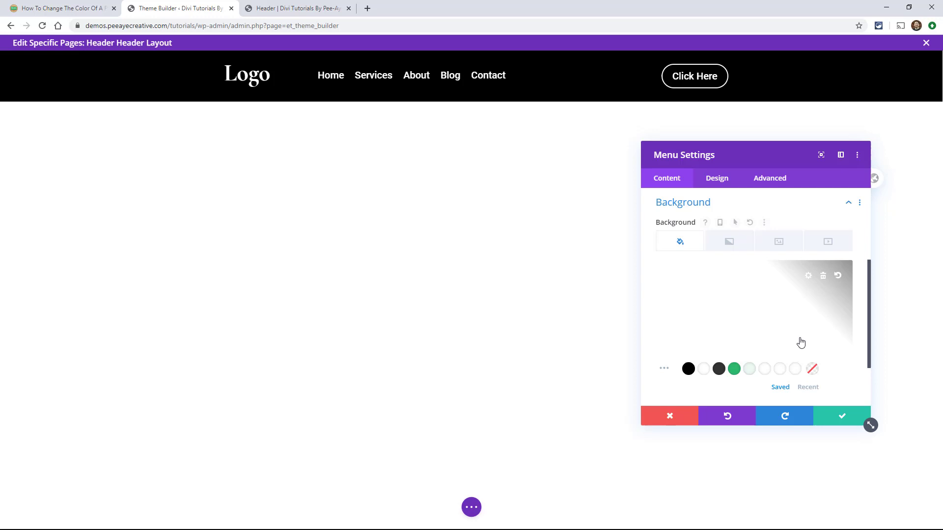
{"action": "left_click", "coordinate": [836, 416]}
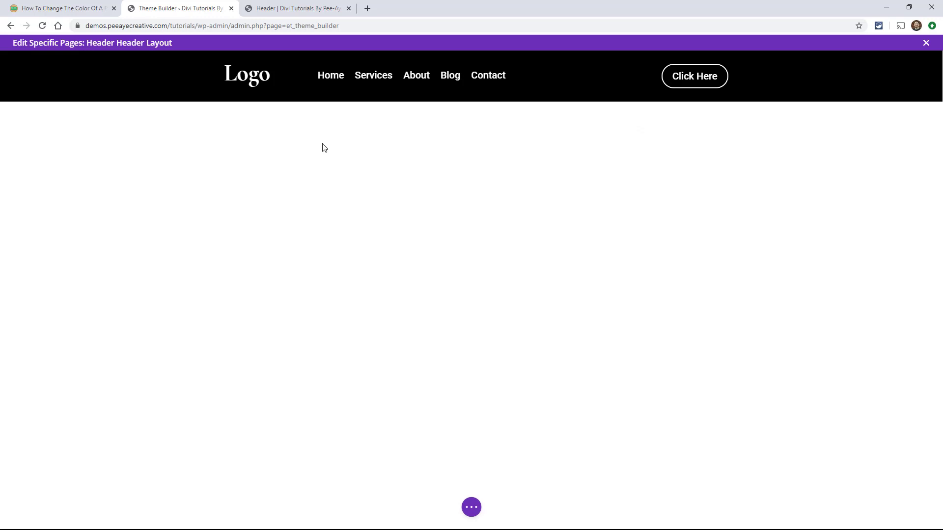
Clear the header section's black background colour so it becomes transparent.
{"action": "mouse_move", "coordinate": [23, 75]}
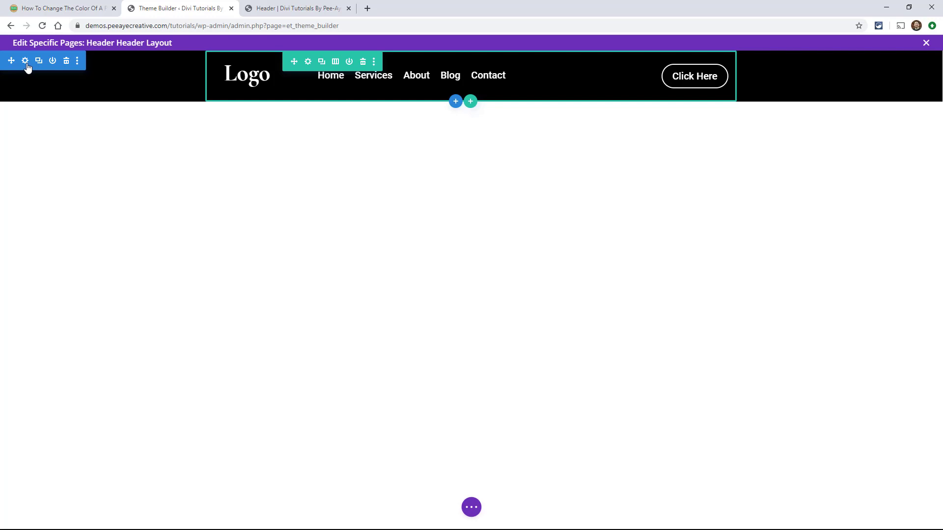
{"action": "left_click", "coordinate": [25, 61]}
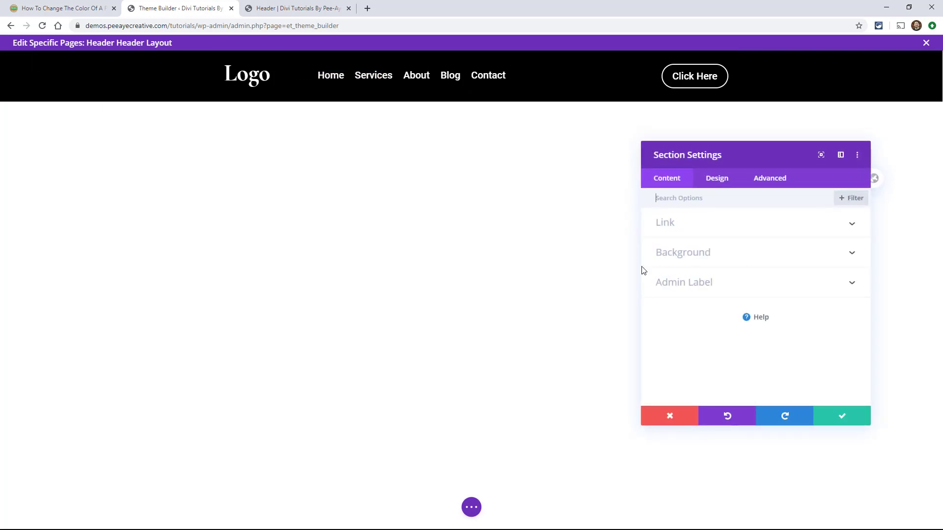
{"action": "left_click", "coordinate": [677, 256]}
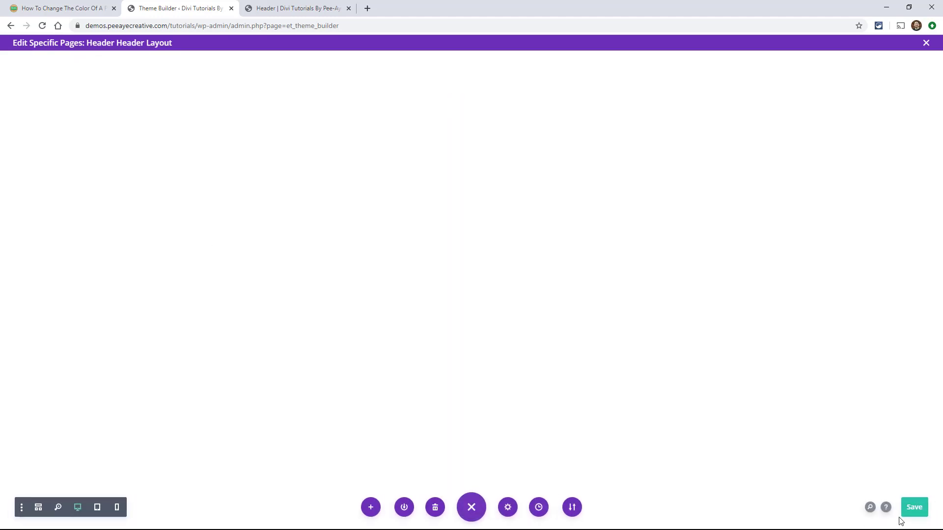
Save the header layout and reload the demo page to check the transparent header.
{"action": "left_click", "coordinate": [913, 507]}
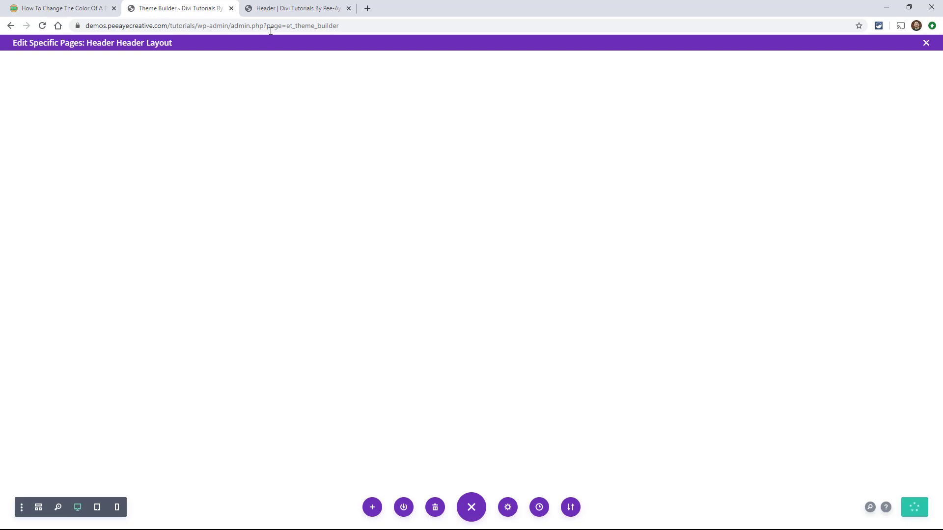
{"action": "left_click", "coordinate": [268, 11]}
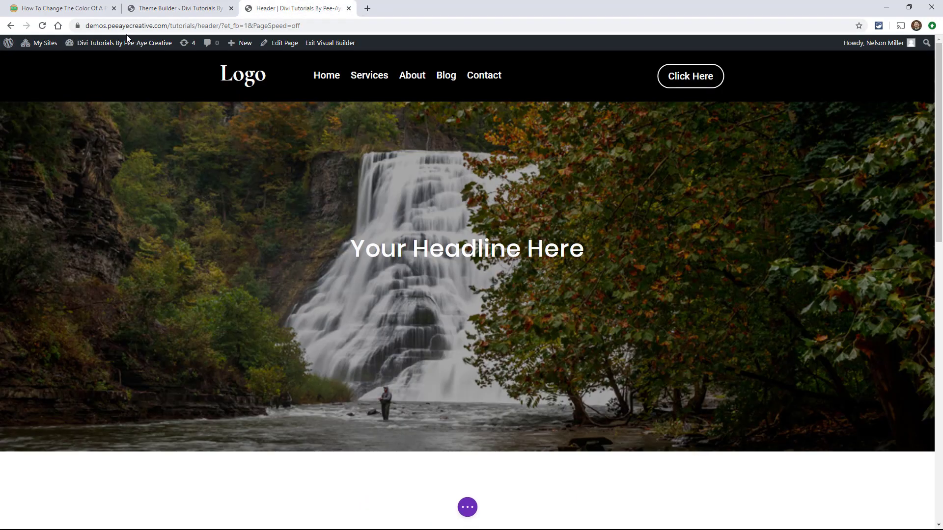
{"action": "left_click", "coordinate": [42, 26]}
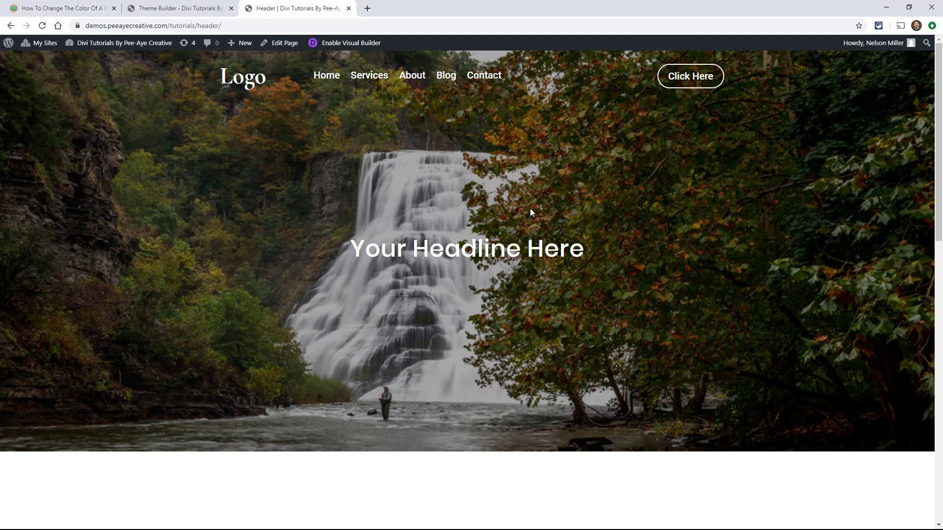
{"action": "scroll", "coordinate": [682, 223], "scroll_direction": "down", "scroll_amount": 2}
{"action": "scroll", "coordinate": [683, 227], "scroll_direction": "up", "scroll_amount": 2}
{"action": "mouse_move", "coordinate": [939, 117]}
{"action": "left_mouse_down"}
{"action": "mouse_move", "coordinate": [939, 164]}
{"action": "mouse_move", "coordinate": [939, 98]}
{"action": "left_mouse_up"}
Set the header section's position to Fixed and save the header layout.
{"action": "left_click", "coordinate": [176, 11]}
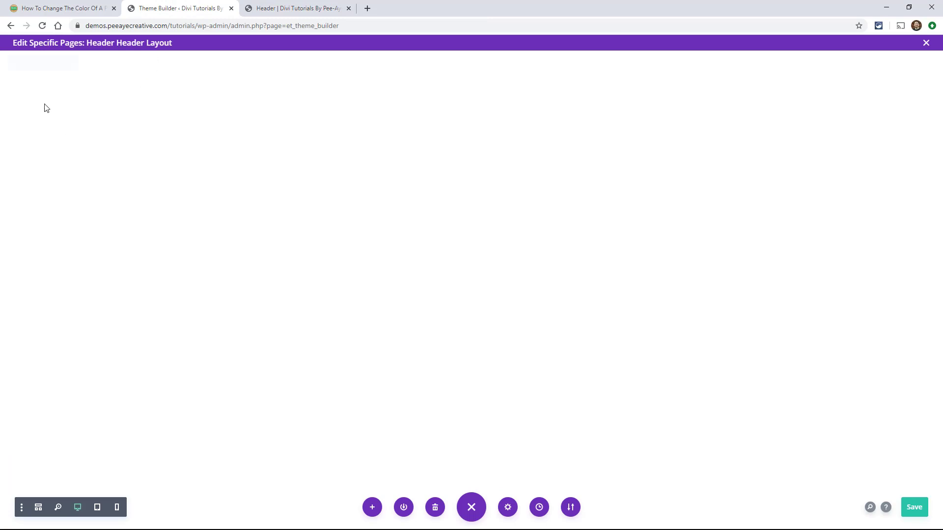
{"action": "left_click", "coordinate": [24, 63]}
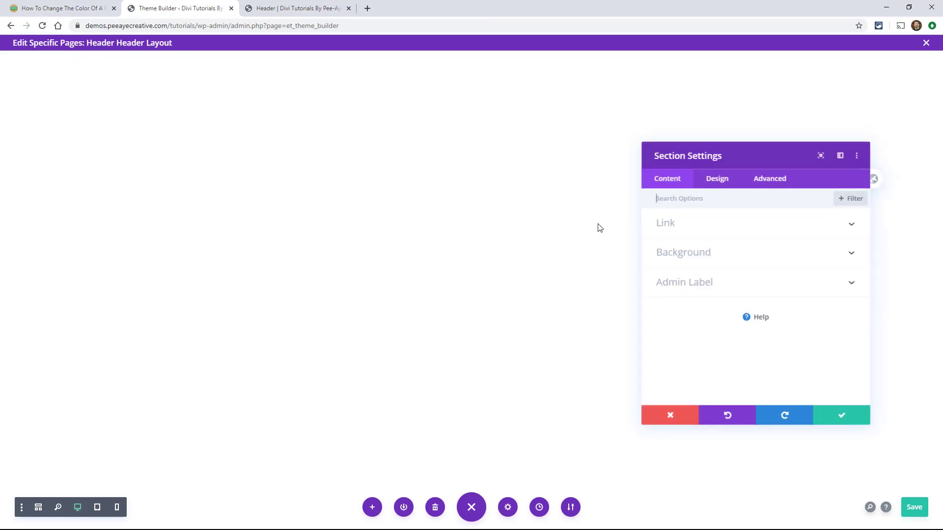
{"action": "left_click", "coordinate": [762, 184]}
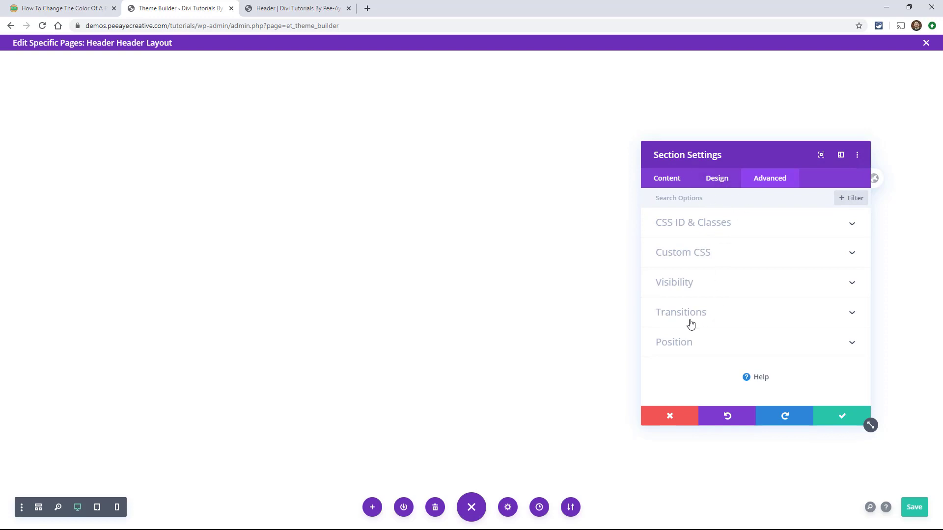
{"action": "left_click", "coordinate": [675, 342]}
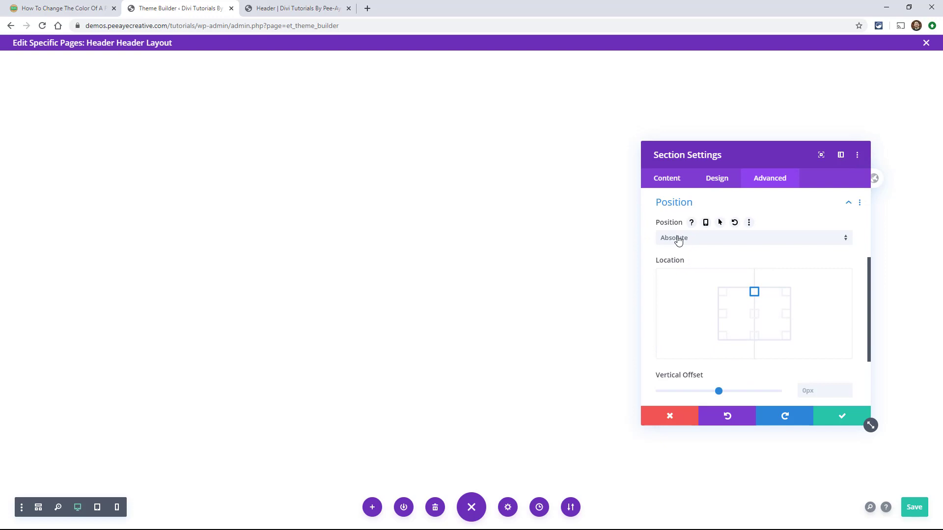
{"action": "left_click", "coordinate": [678, 240]}
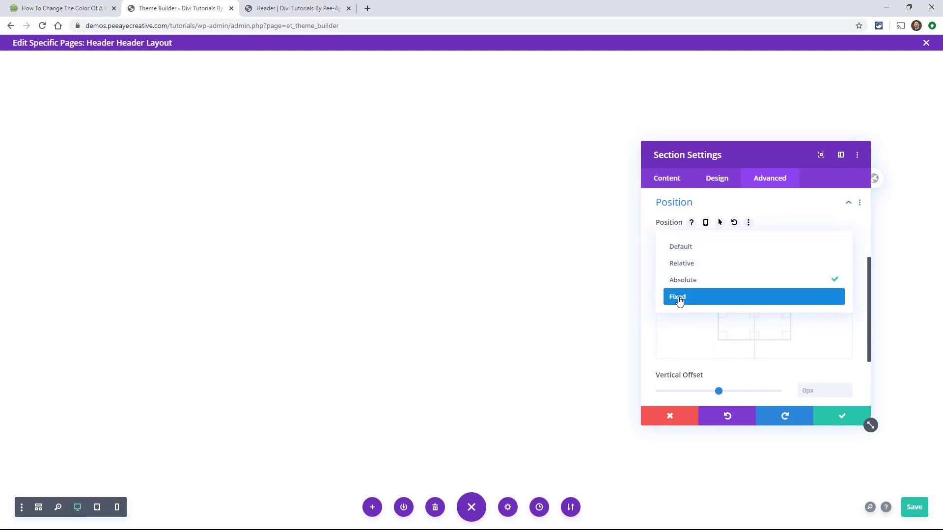
{"action": "left_click", "coordinate": [679, 299]}
{"action": "left_click", "coordinate": [836, 416]}
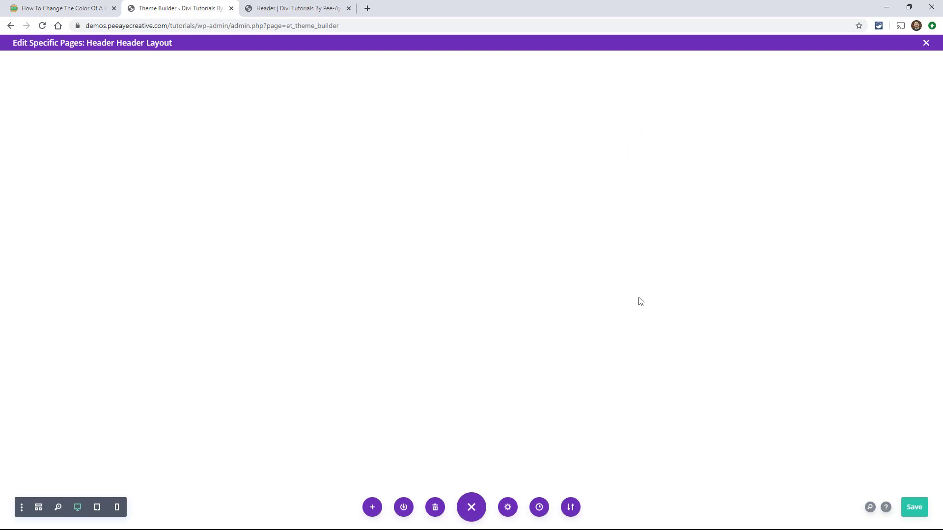
{"action": "left_click", "coordinate": [915, 506]}
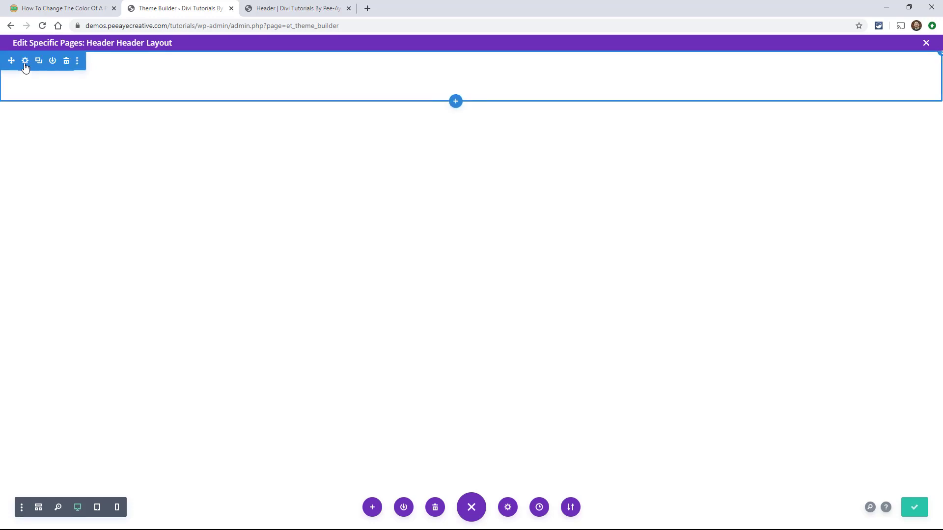
Recheck the section's Fixed position setting and save the header layout again.
{"action": "left_click", "coordinate": [24, 59]}
{"action": "left_click", "coordinate": [788, 187]}
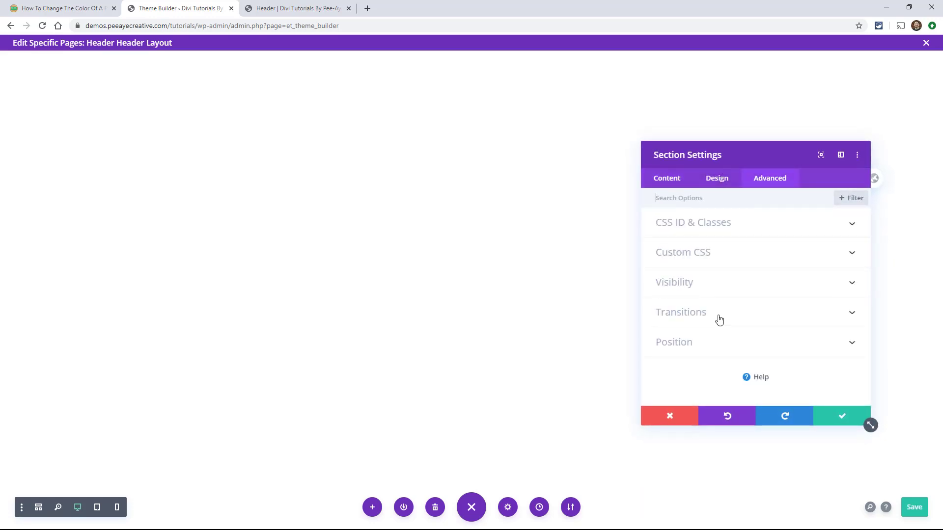
{"action": "left_click", "coordinate": [699, 333]}
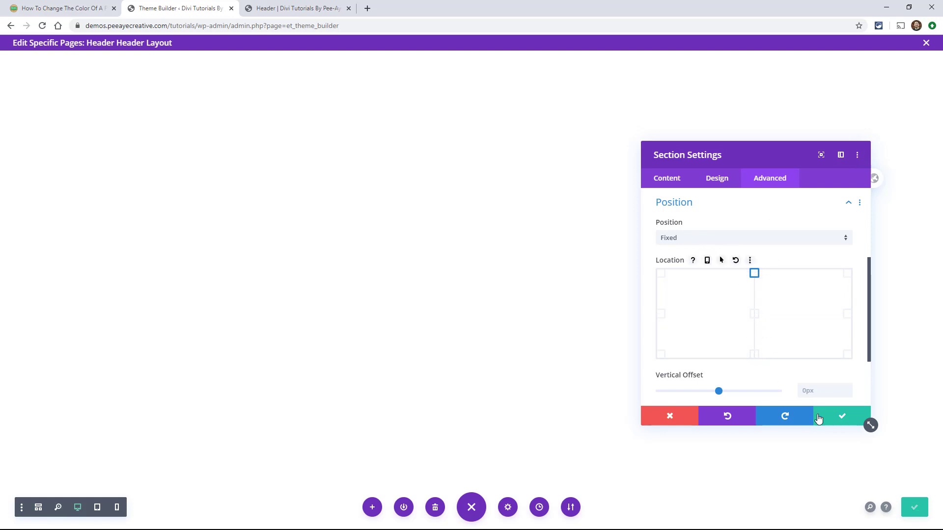
{"action": "left_click", "coordinate": [839, 416]}
{"action": "left_click", "coordinate": [909, 508]}
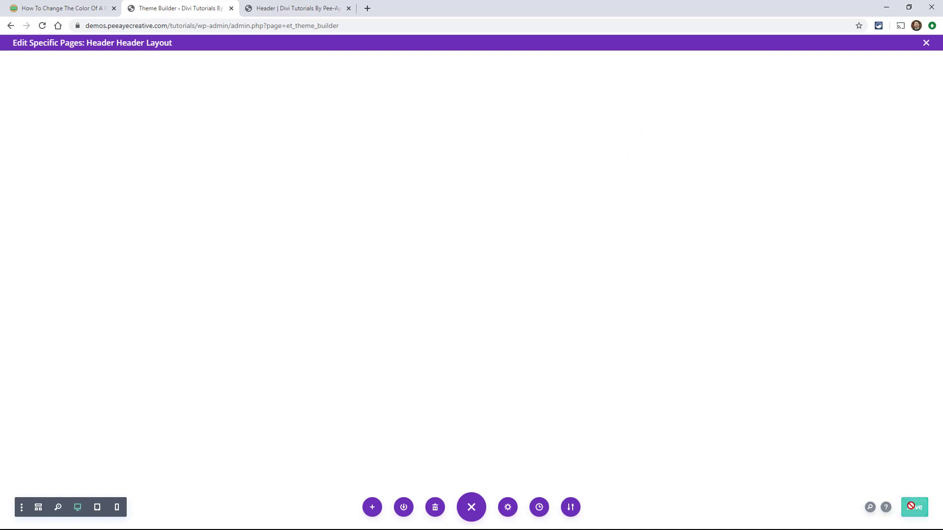
View the live Header page and scroll to see the header stay pinned.
{"action": "left_click", "coordinate": [281, 9]}
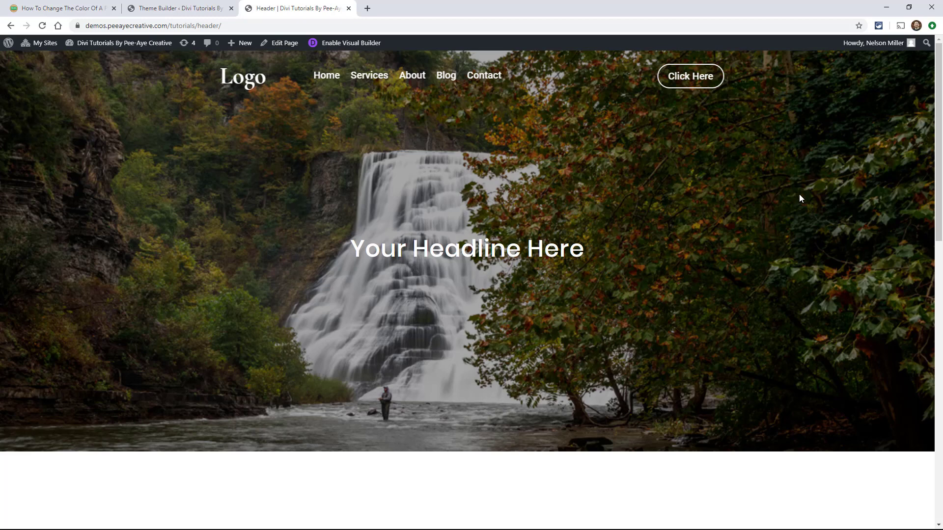
{"action": "mouse_move", "coordinate": [937, 78]}
{"action": "left_mouse_down"}
{"action": "mouse_move", "coordinate": [940, 274]}
{"action": "mouse_move", "coordinate": [931, 61]}
{"action": "left_mouse_up"}
Scroll the tutorial to its custom jQuery step, then return to the header layout editor.
{"action": "left_click", "coordinate": [39, 8]}
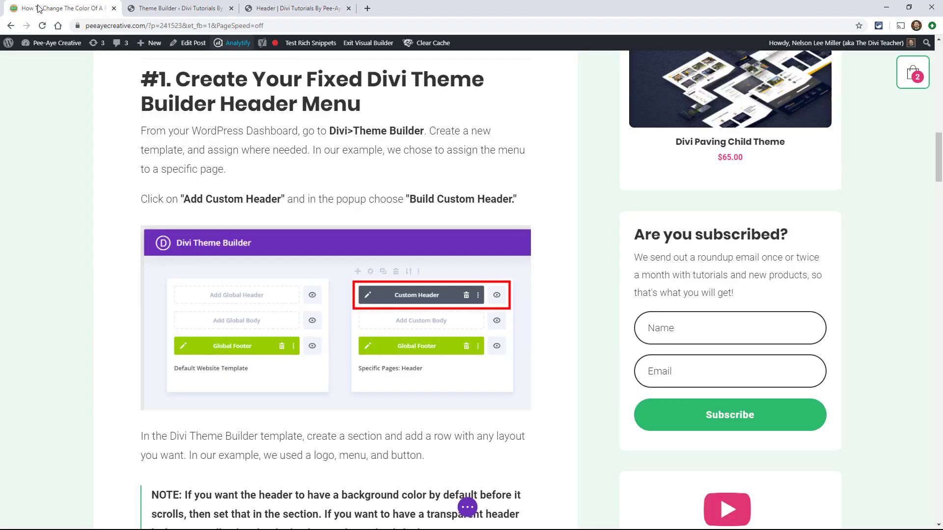
{"action": "scroll", "coordinate": [402, 196], "scroll_direction": "down", "scroll_amount": 4}
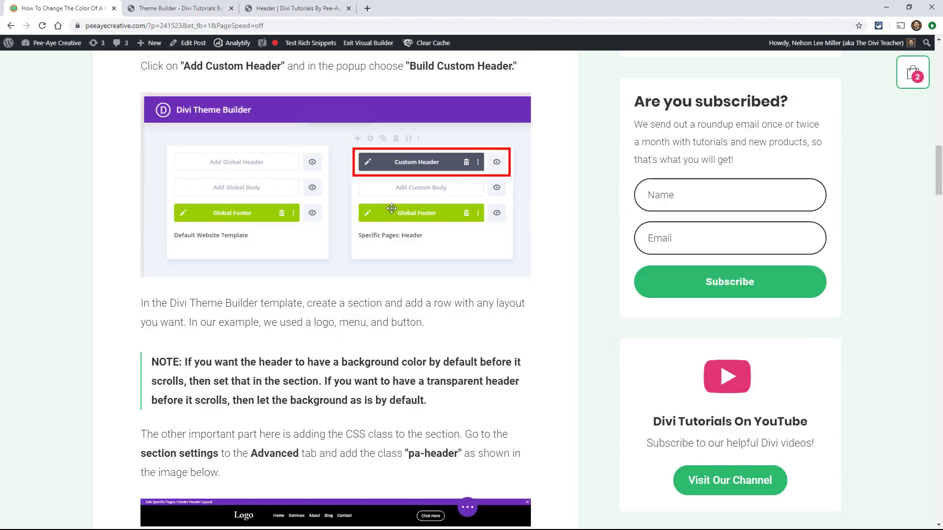
{"action": "scroll", "coordinate": [392, 210], "scroll_direction": "down", "scroll_amount": 11}
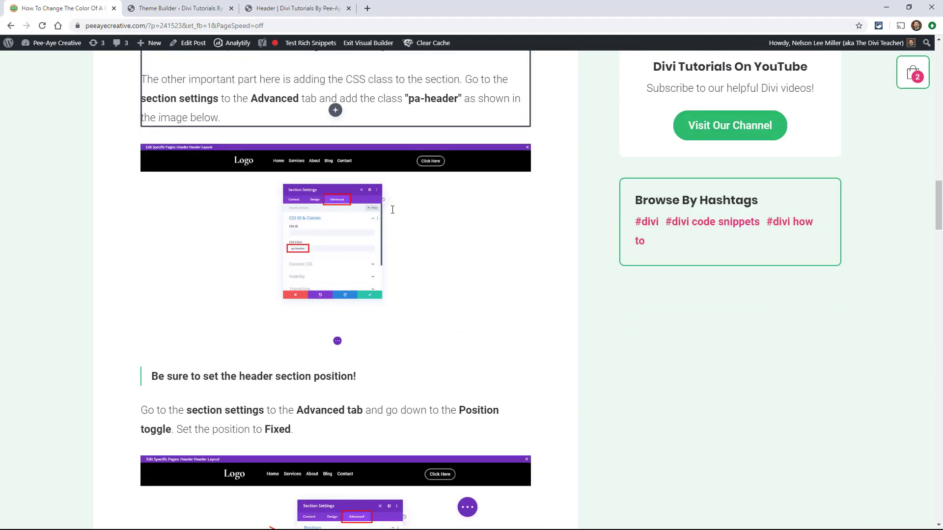
{"action": "scroll", "coordinate": [391, 210], "scroll_direction": "down", "scroll_amount": 7}
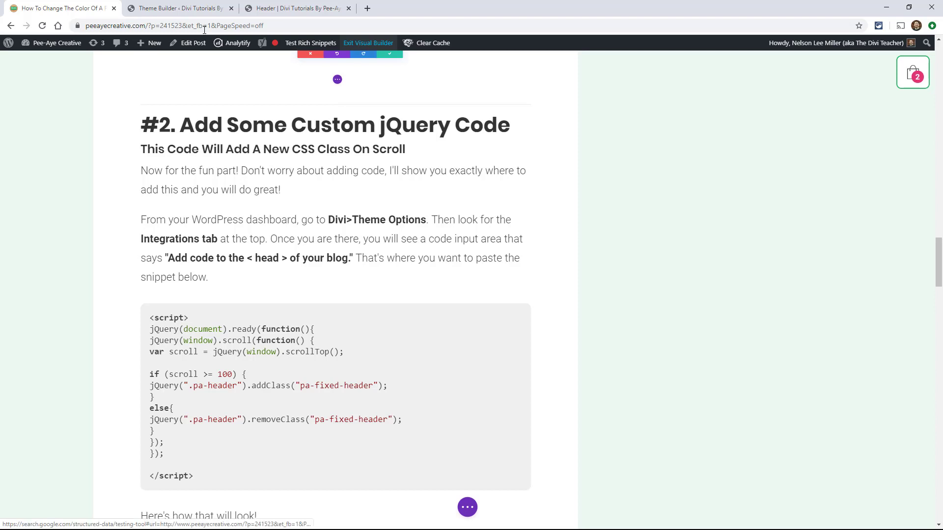
{"action": "left_click", "coordinate": [191, 9]}
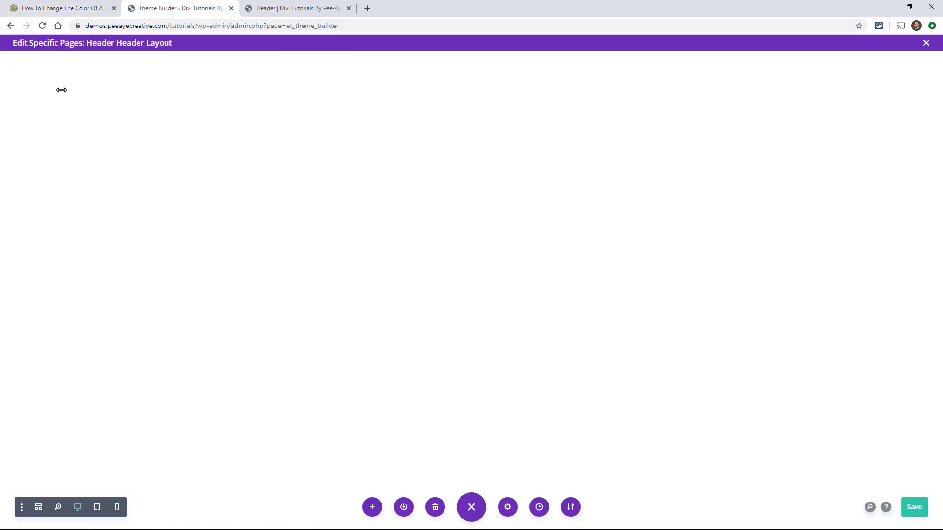
Give the header section CSS class pa-header, save the layout and close the builder.
{"action": "left_click", "coordinate": [25, 62]}
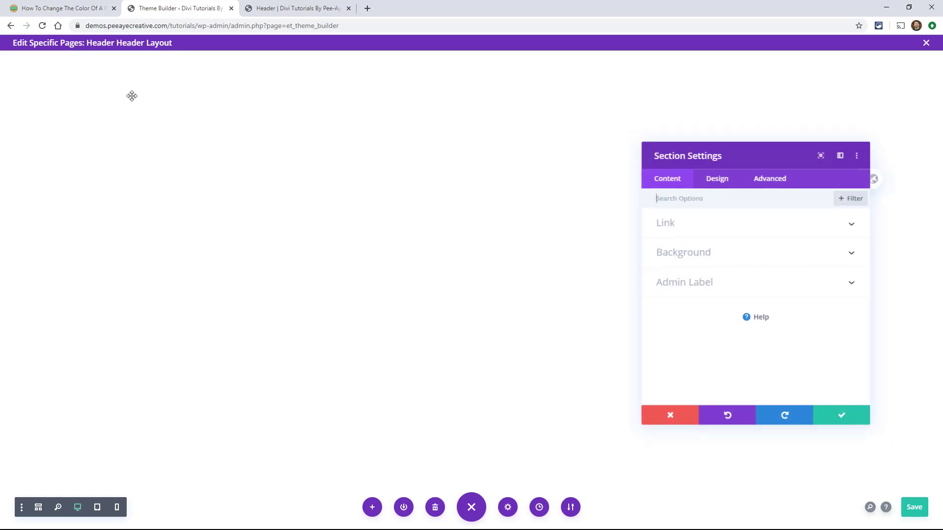
{"action": "left_click", "coordinate": [758, 182]}
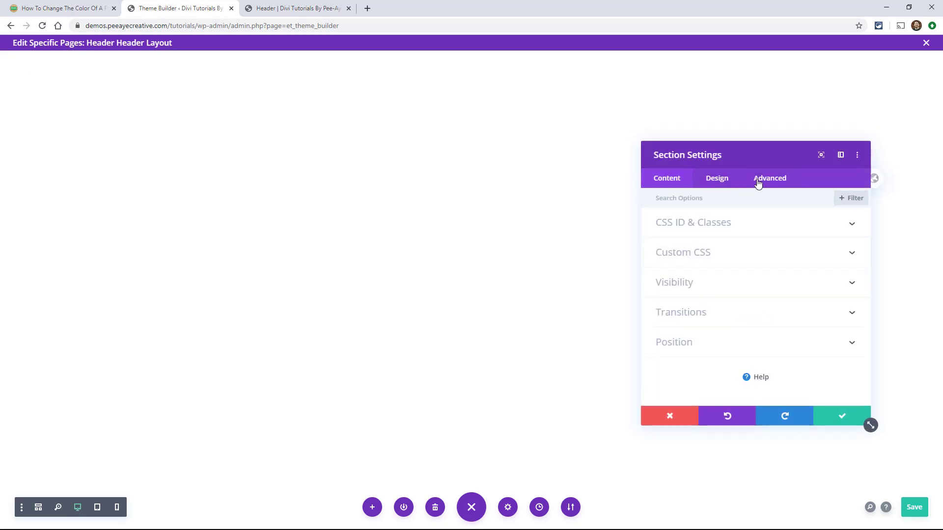
{"action": "left_click", "coordinate": [678, 227]}
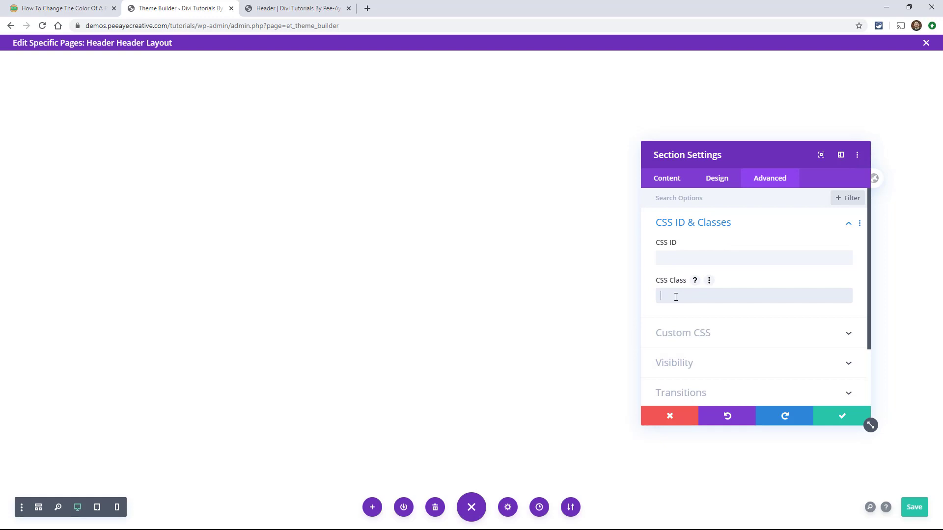
{"action": "type", "text": "pa"}
{"action": "type", "text": "pa"}
{"action": "left_click", "coordinate": [831, 414]}
{"action": "left_click", "coordinate": [912, 507]}
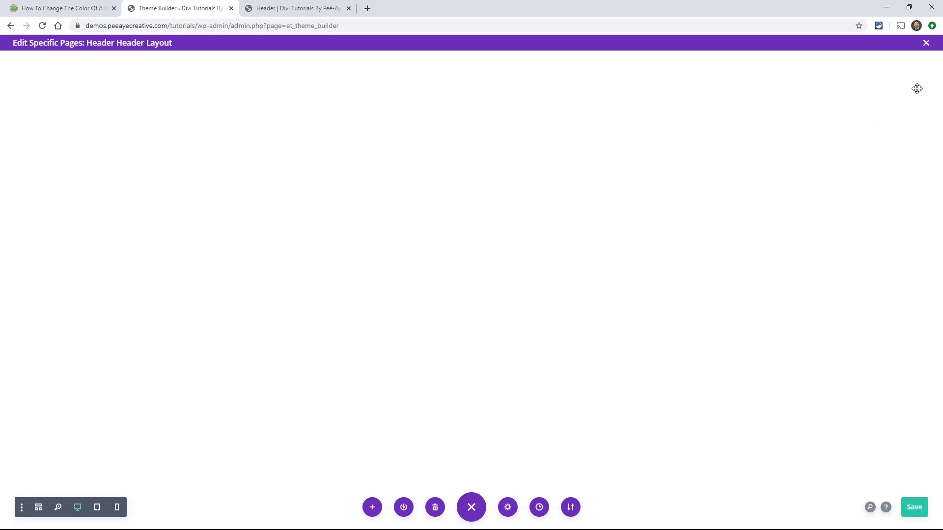
{"action": "left_click", "coordinate": [926, 43]}
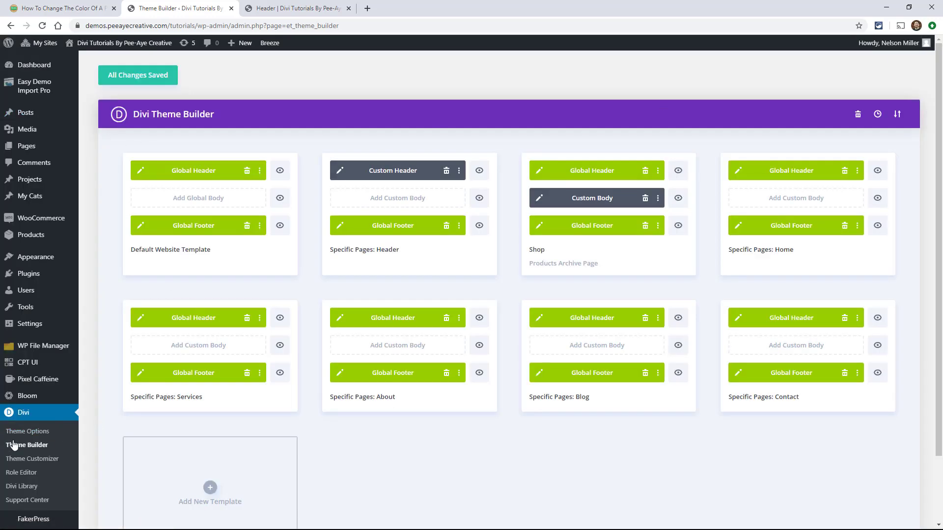
Open Divi Theme Options on the Integration tab with the caret in the head code box.
{"action": "left_click", "coordinate": [27, 431]}
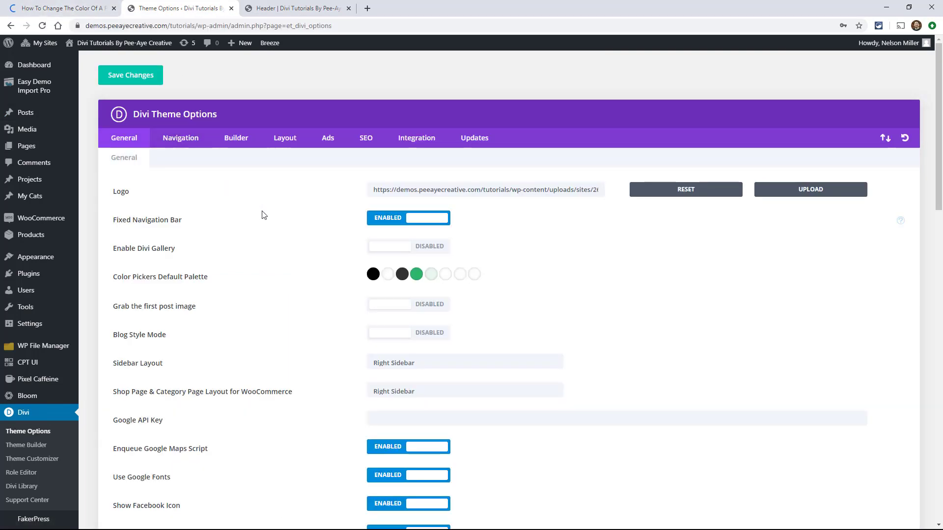
{"action": "left_click", "coordinate": [409, 142]}
{"action": "scroll", "coordinate": [398, 368], "scroll_direction": "down", "scroll_amount": 5}
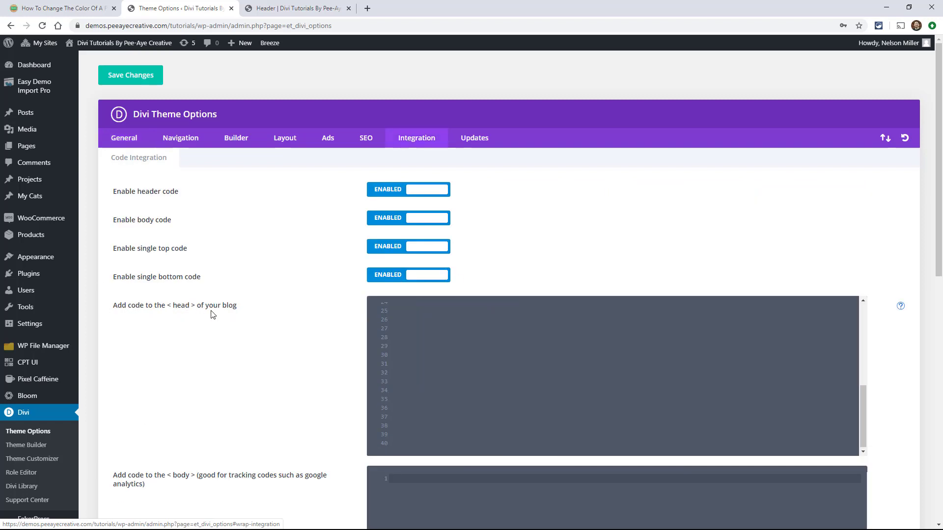
{"action": "left_click", "coordinate": [413, 310]}
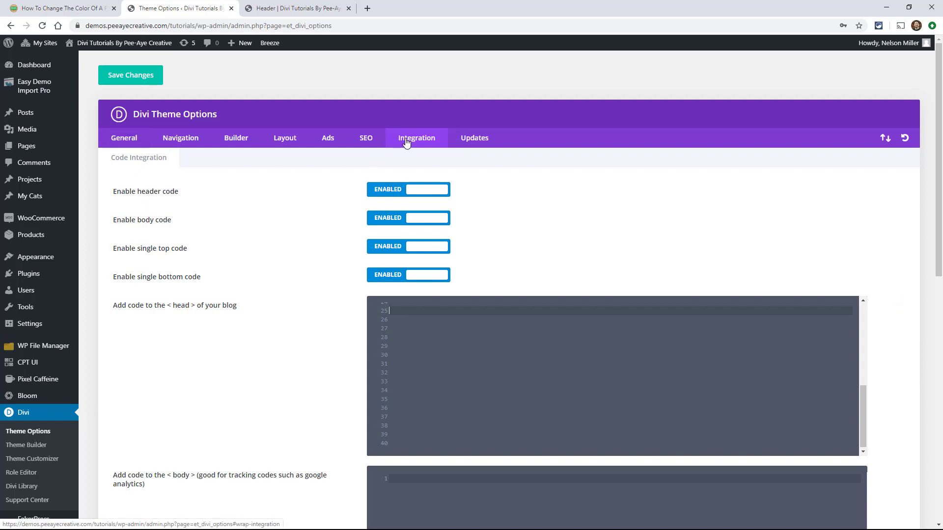
Copy the tutorial's jQuery scroll script and paste it at line 26 of the head code box.
{"action": "left_click", "coordinate": [61, 10]}
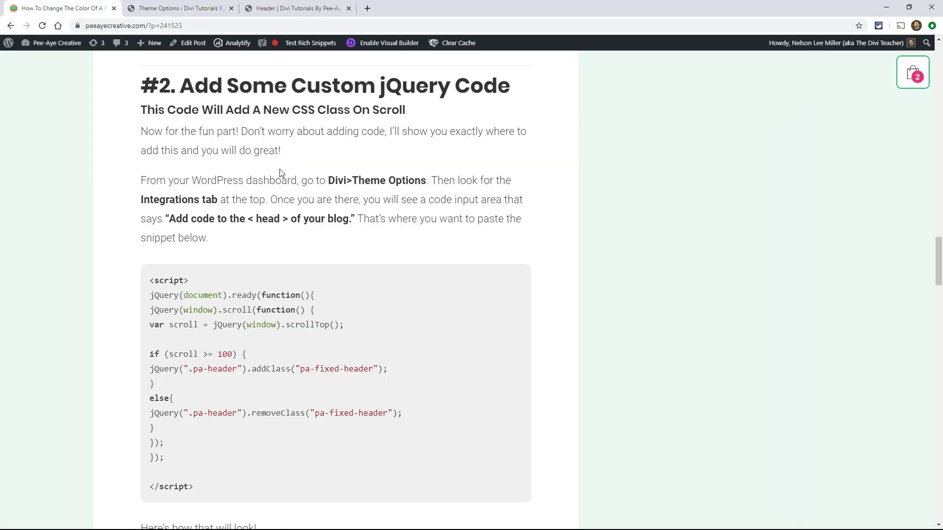
{"action": "scroll", "coordinate": [279, 169], "scroll_direction": "down", "scroll_amount": 2}
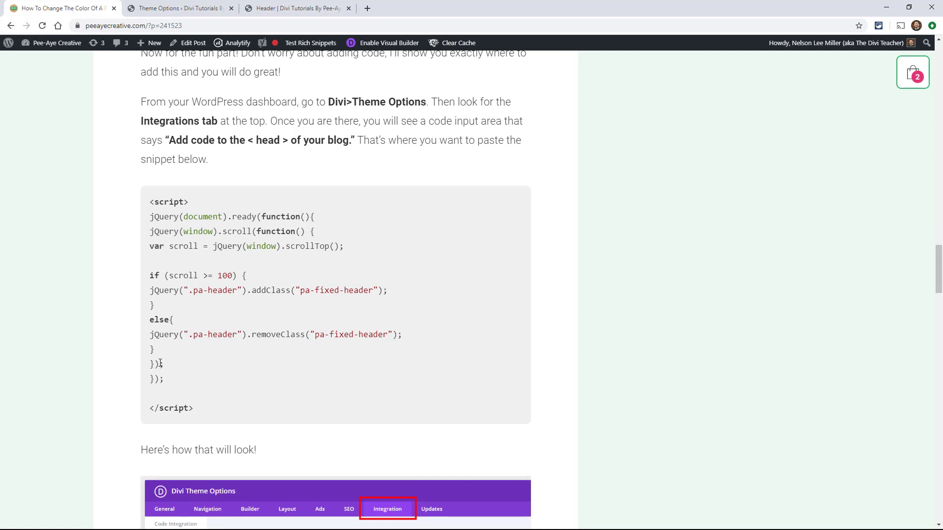
{"action": "left_click_drag", "start_coordinate": [150, 199], "coordinate": [201, 418]}
{"action": "key", "text": "ctrl+c"}
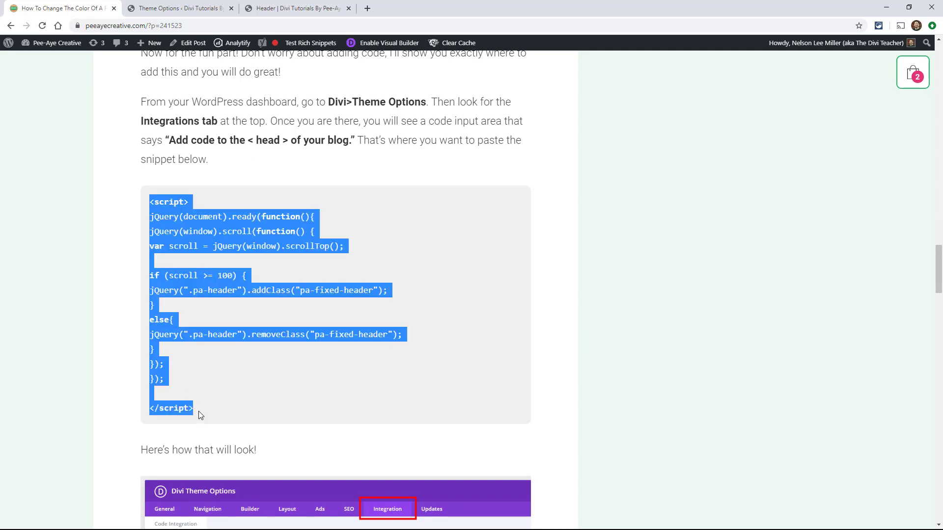
{"action": "left_click", "coordinate": [153, 15]}
{"action": "left_click", "coordinate": [411, 320]}
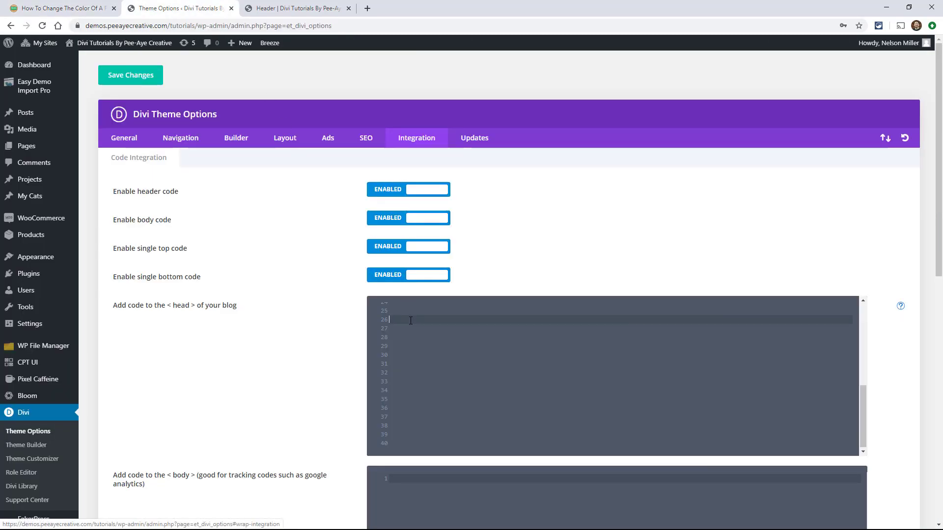
{"action": "key", "text": "ctrl+v"}
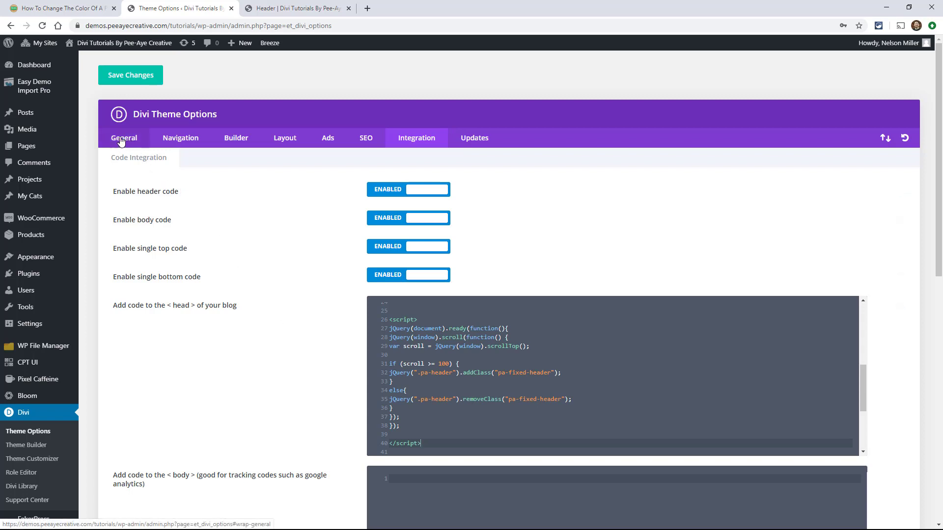
Copy the tutorial's CSS block for .pa-header and .pa-fixed-header.
{"action": "left_click", "coordinate": [60, 11]}
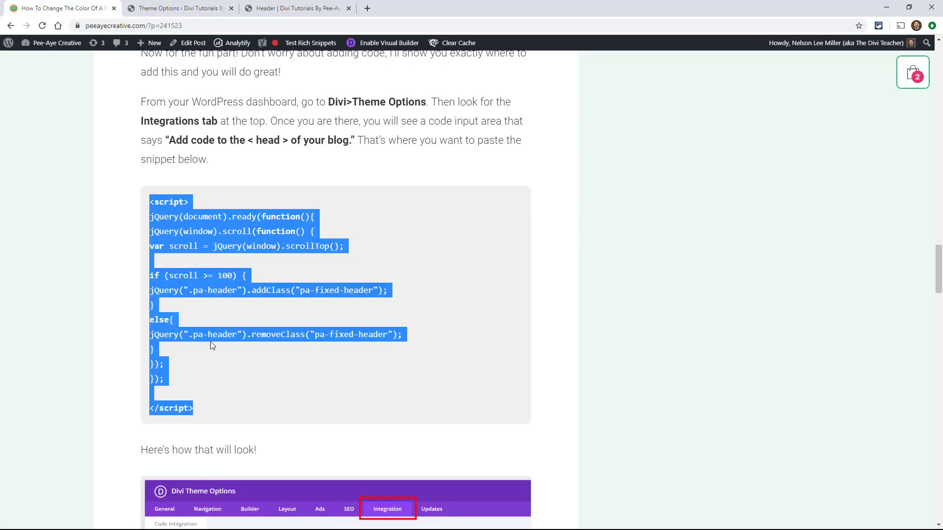
{"action": "scroll", "coordinate": [412, 250], "scroll_direction": "down", "scroll_amount": 10}
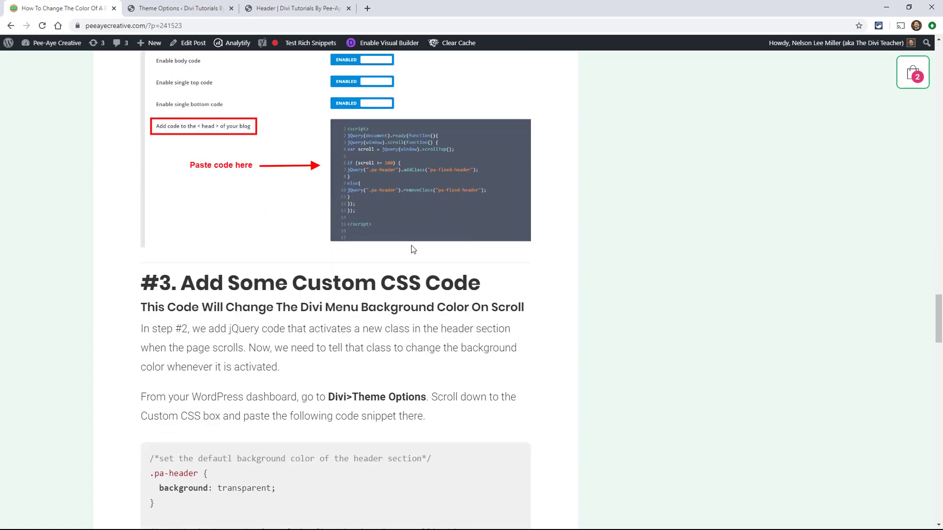
{"action": "scroll", "coordinate": [169, 242], "scroll_direction": "down", "scroll_amount": 5}
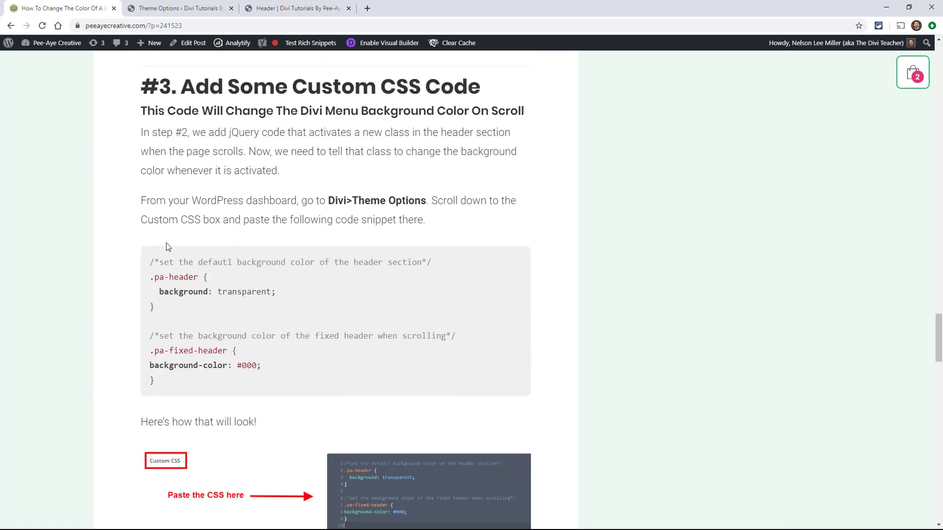
{"action": "left_click_drag", "start_coordinate": [150, 224], "coordinate": [167, 343]}
{"action": "key", "text": "ctrl+c"}
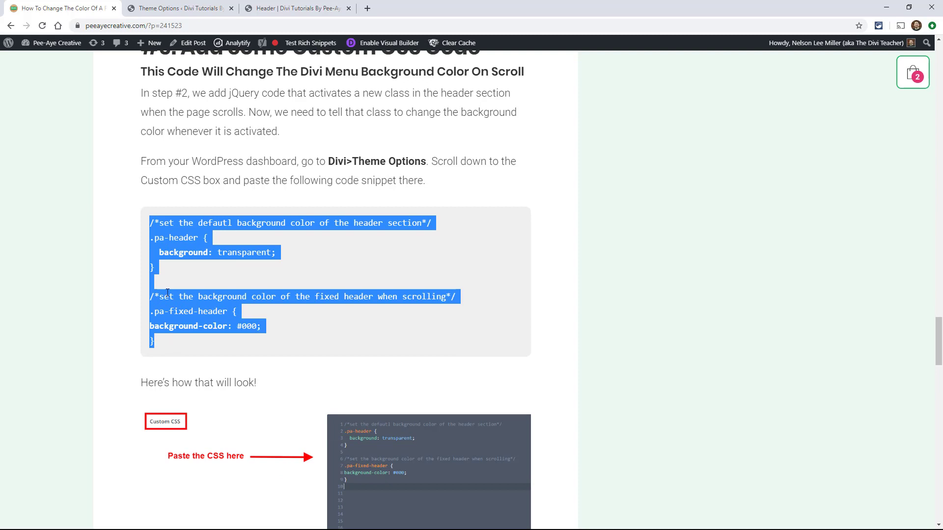
Paste the CSS below the existing Custom CSS rules and save the theme options.
{"action": "left_click", "coordinate": [156, 9]}
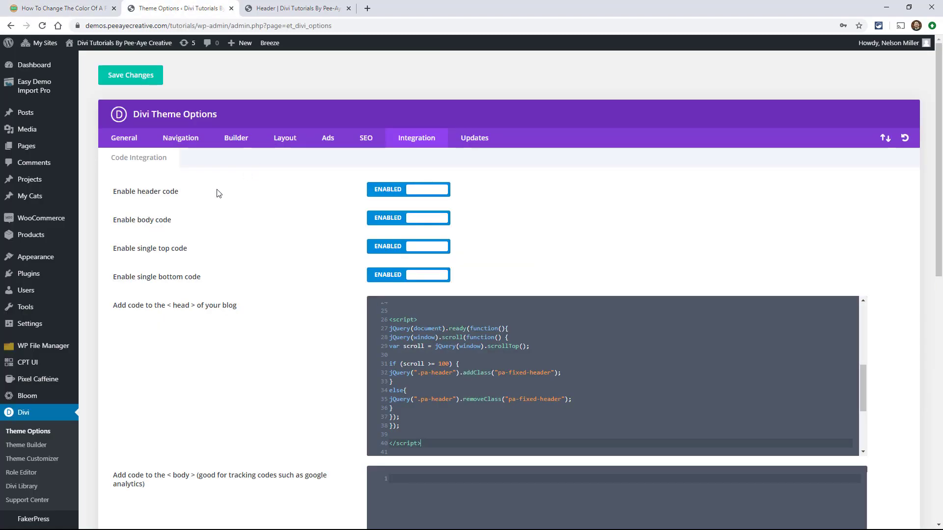
{"action": "left_click", "coordinate": [122, 140]}
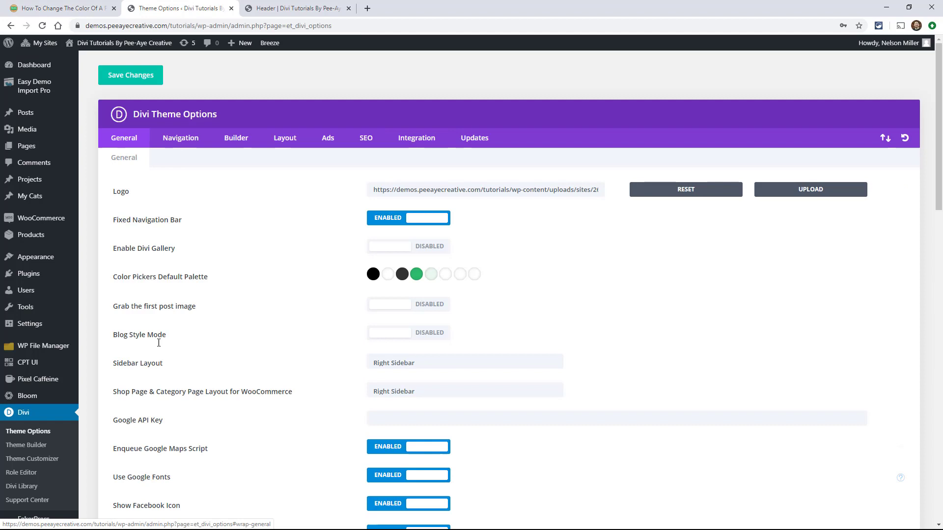
{"action": "scroll", "coordinate": [183, 333], "scroll_direction": "down", "scroll_amount": 2}
{"action": "scroll", "coordinate": [183, 334], "scroll_direction": "down", "scroll_amount": 20}
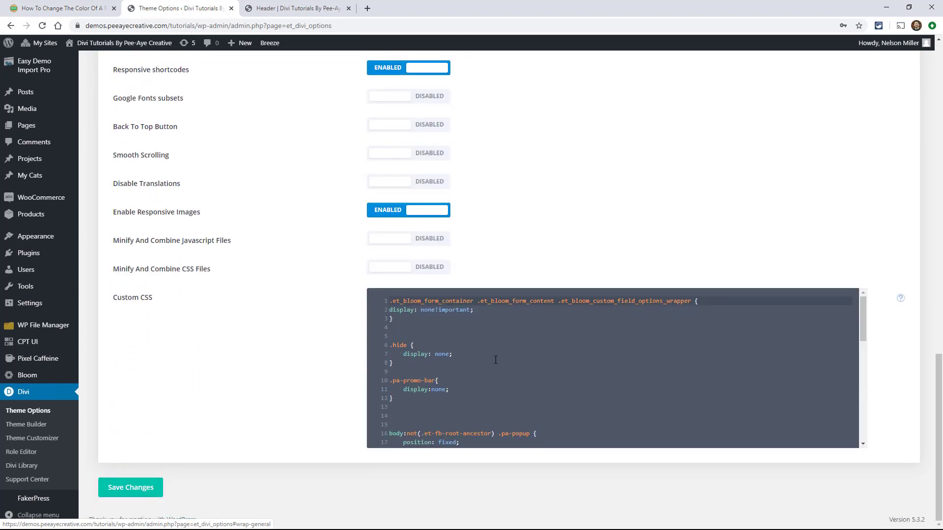
{"action": "scroll", "coordinate": [504, 378], "scroll_direction": "down", "scroll_amount": 1}
{"action": "left_click", "coordinate": [463, 432]}
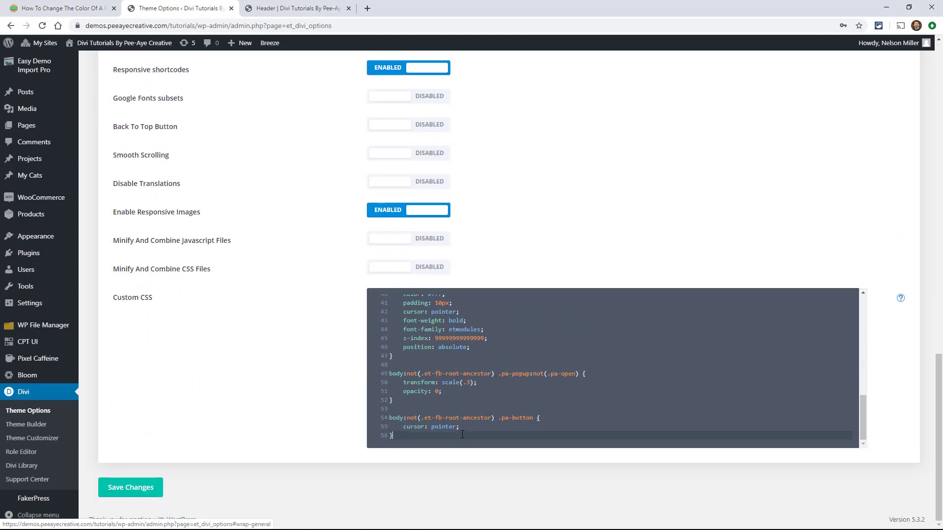
{"action": "key", "text": "Return"}
{"action": "key", "text": "Return"}
{"action": "key", "text": "Return"}
{"action": "key", "text": "Return"}
{"action": "key", "text": "ctrl+v"}
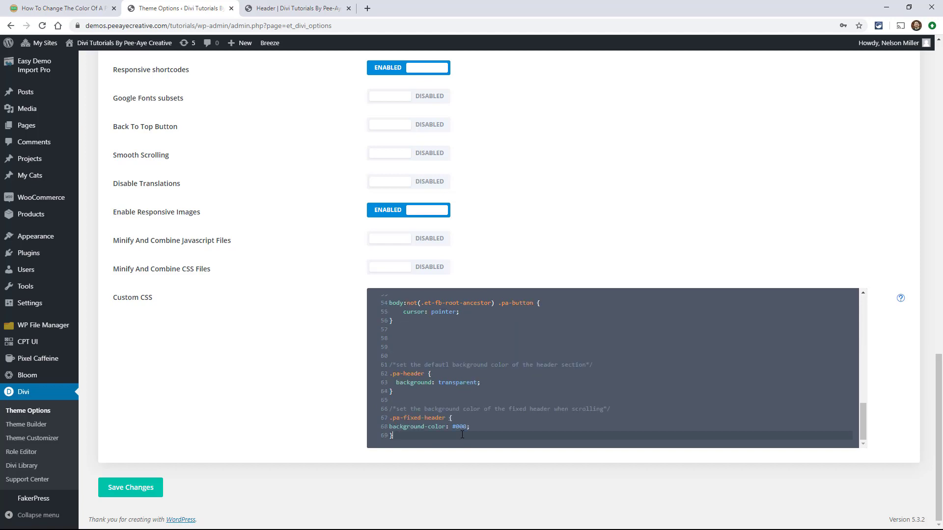
{"action": "left_click", "coordinate": [126, 491]}
Scroll the Header page down and back up to check the header stays pinned over the waterfall hero.
{"action": "left_click", "coordinate": [271, 11]}
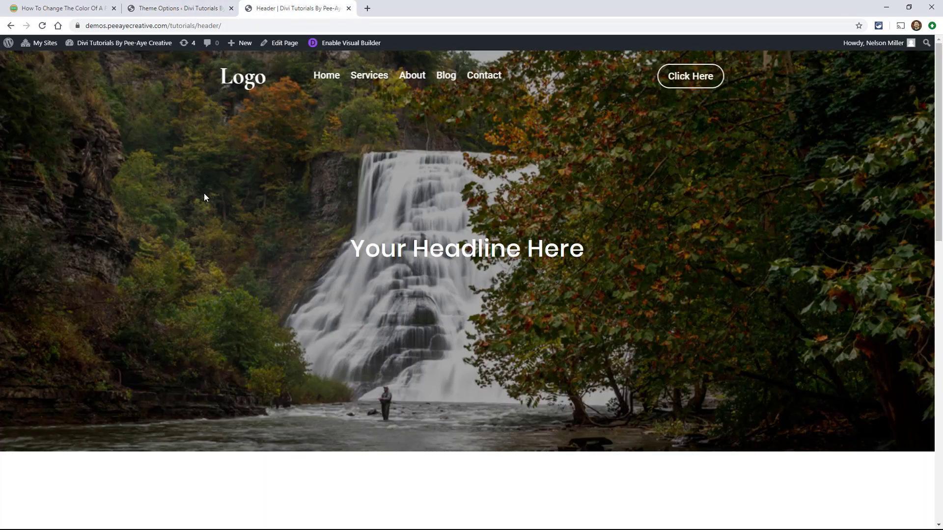
{"action": "scroll", "coordinate": [376, 227], "scroll_direction": "down", "scroll_amount": 3}
{"action": "scroll", "coordinate": [378, 228], "scroll_direction": "up", "scroll_amount": 2}
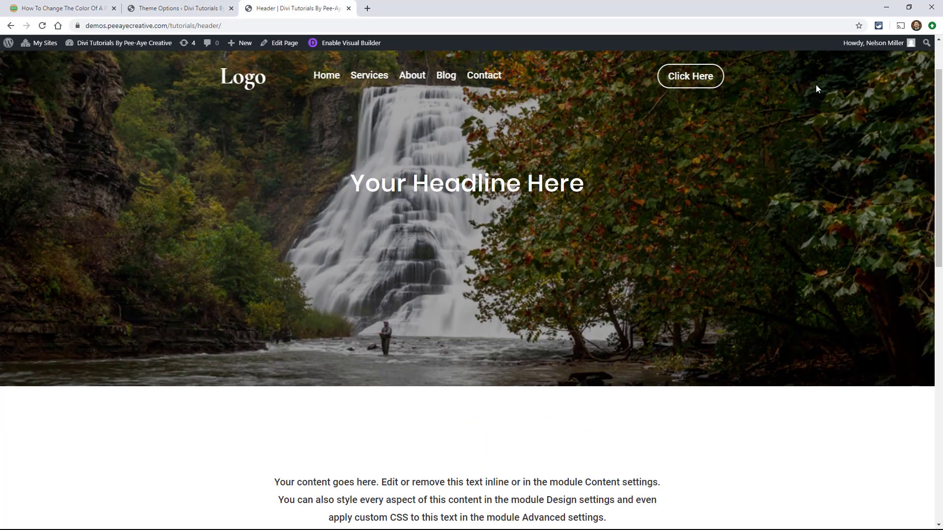
{"action": "scroll", "coordinate": [822, 113], "scroll_direction": "down", "scroll_amount": 1}
{"action": "left_click_drag", "start_coordinate": [939, 128], "coordinate": [935, 59]}
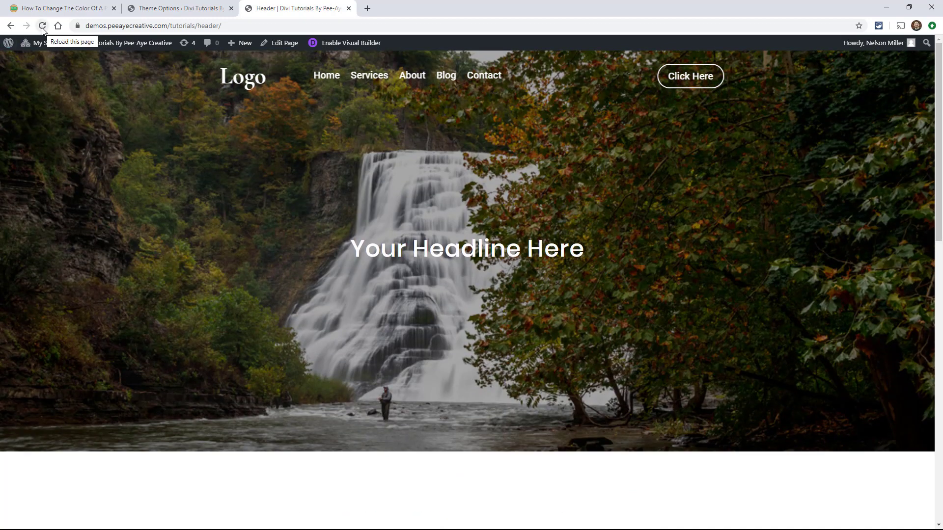
{"action": "left_click_drag", "start_coordinate": [938, 138], "coordinate": [935, 298]}
{"action": "scroll", "coordinate": [937, 237], "scroll_direction": "up", "scroll_amount": 7}
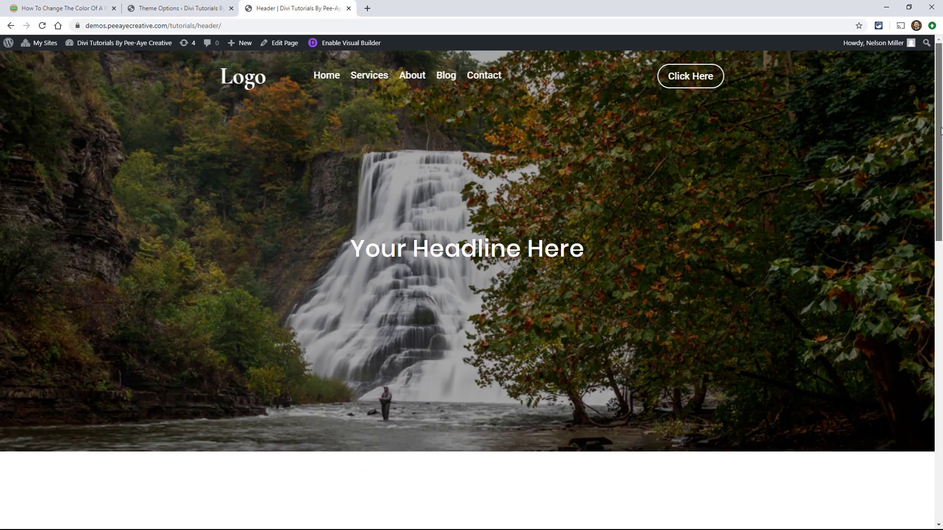
Reset the header section's background colour in the Header layout's Section Settings.
{"action": "left_click", "coordinate": [155, 12]}
{"action": "left_click", "coordinate": [17, 427]}
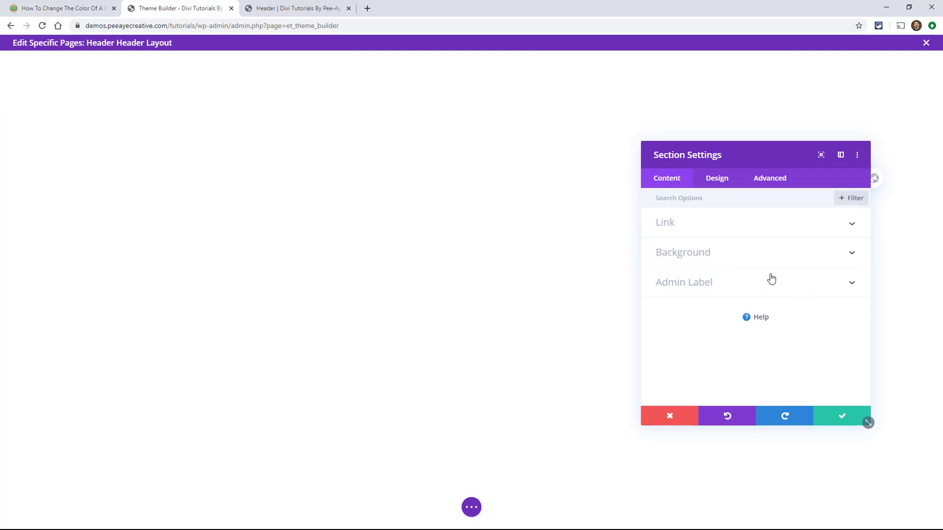
{"action": "left_click", "coordinate": [666, 259]}
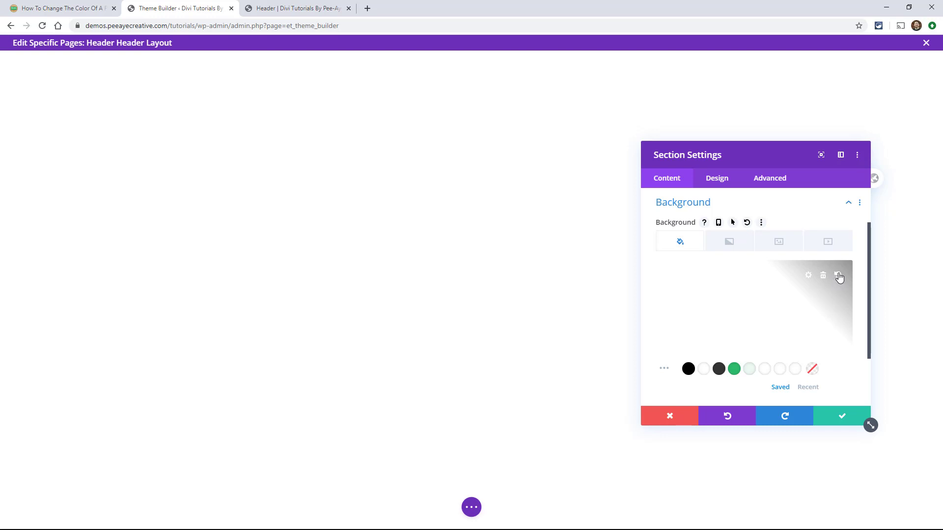
{"action": "left_click", "coordinate": [838, 276]}
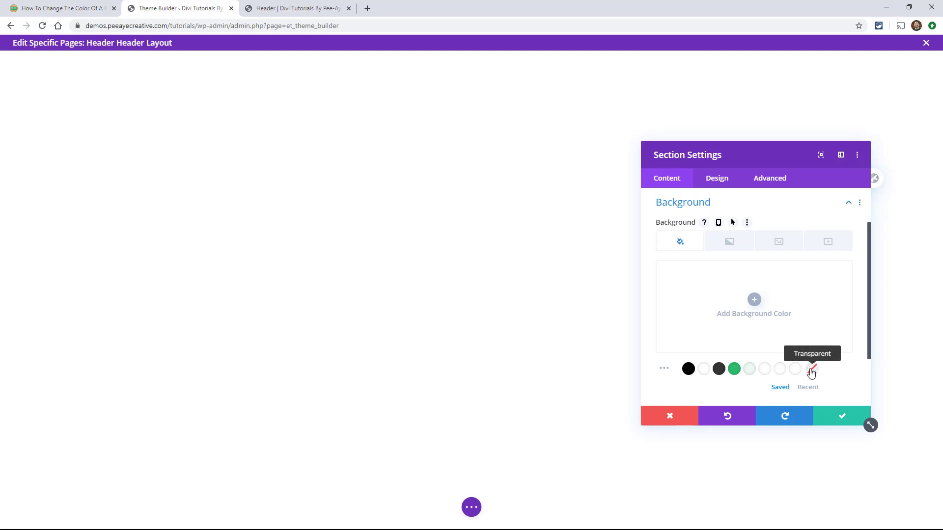
{"action": "left_click", "coordinate": [837, 419]}
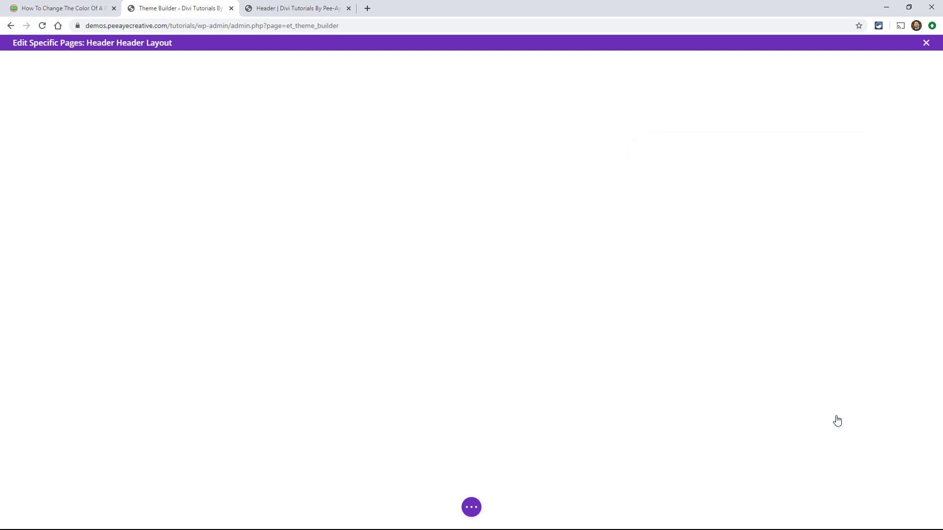
Save the header layout and bring up the live Header page.
{"action": "left_click", "coordinate": [471, 509]}
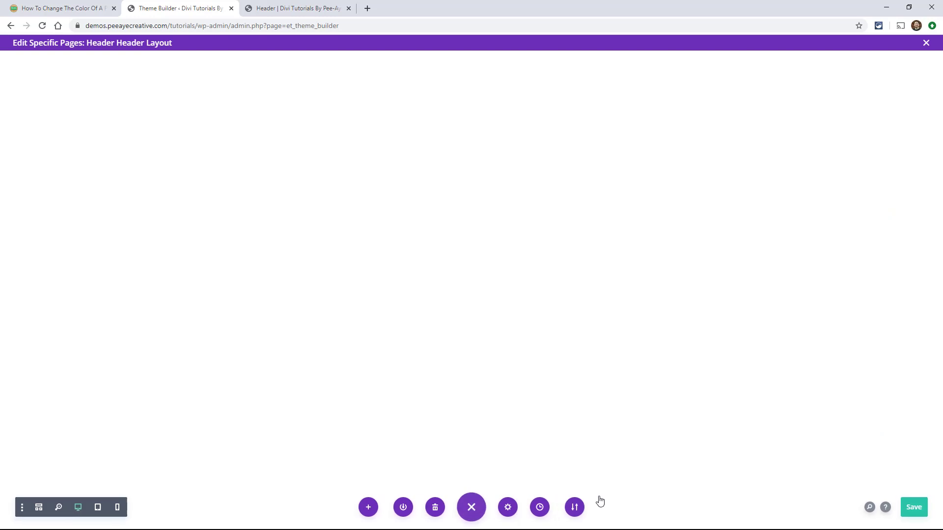
{"action": "left_click", "coordinate": [915, 511]}
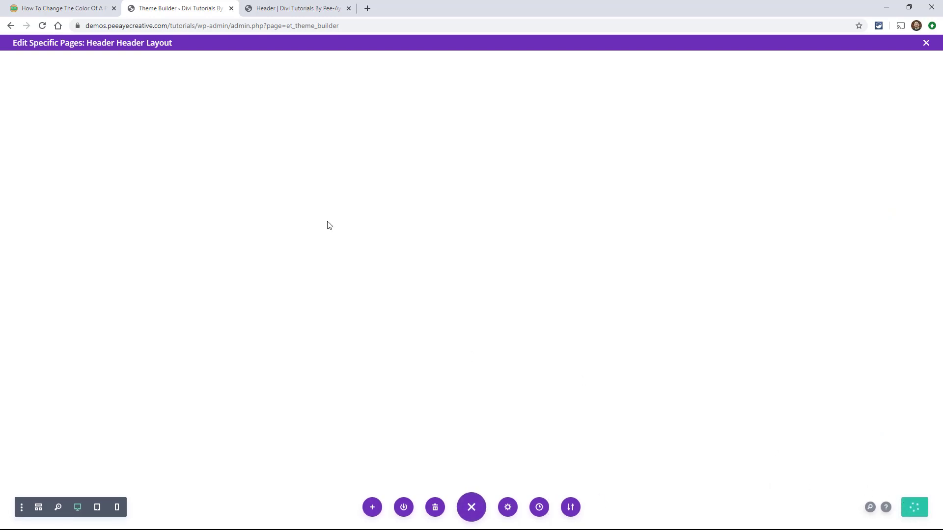
{"action": "left_click", "coordinate": [280, 14]}
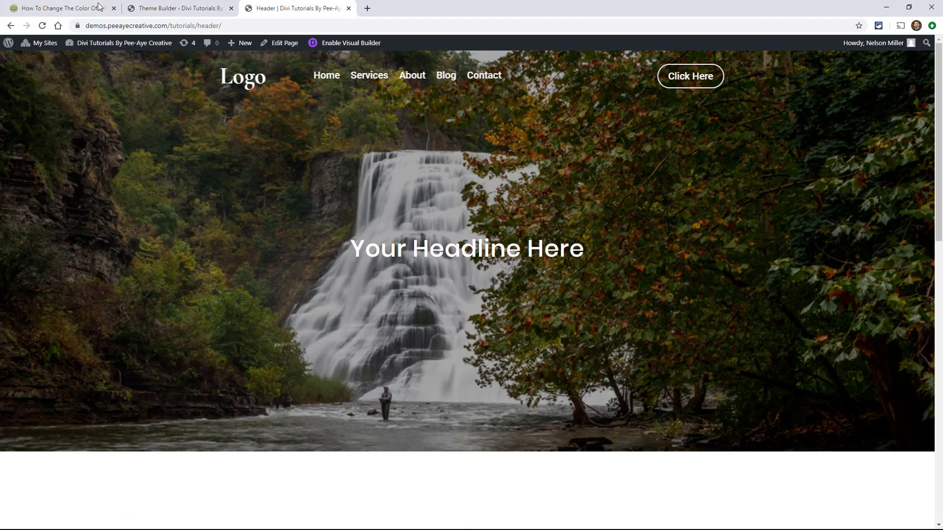
Open the header colour tutorial and find '#3. Add Some Custom CSS Code'.
{"action": "left_click", "coordinate": [158, 10]}
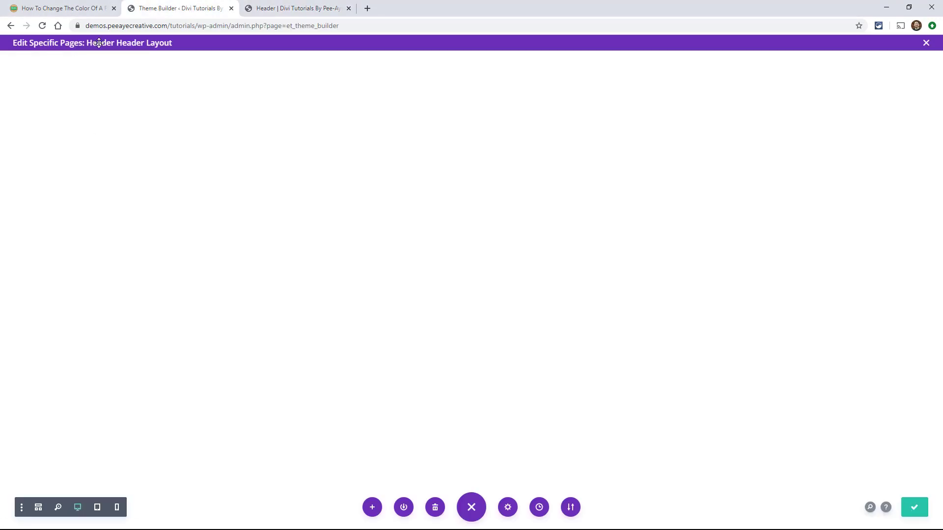
{"action": "left_click", "coordinate": [78, 12]}
{"action": "scroll", "coordinate": [191, 259], "scroll_direction": "down", "scroll_amount": 6}
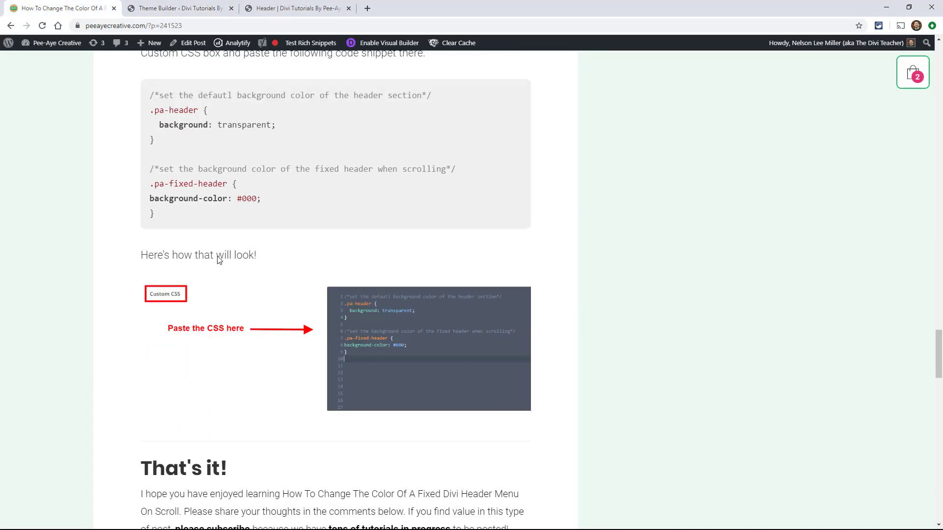
{"action": "scroll", "coordinate": [194, 261], "scroll_direction": "up", "scroll_amount": 7}
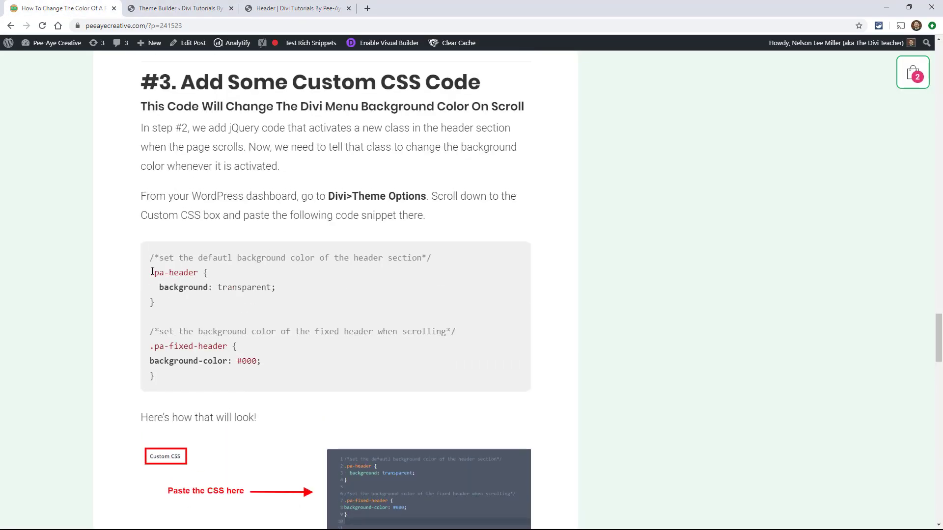
Select the .pa-header rule, then the whole .pa-fixed-header rule in the CSS snippet.
{"action": "left_click_drag", "start_coordinate": [165, 302], "coordinate": [144, 276]}
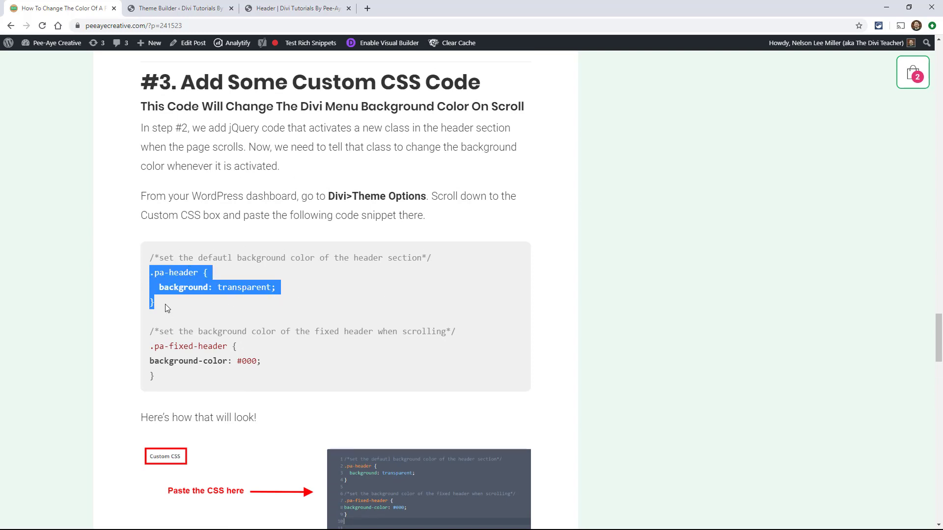
{"action": "left_click", "coordinate": [161, 277]}
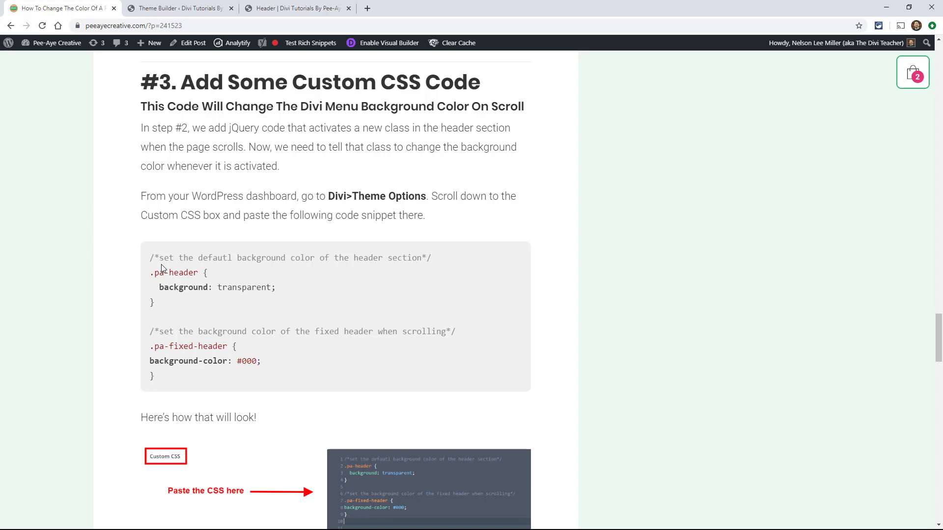
{"action": "left_click_drag", "start_coordinate": [150, 346], "coordinate": [231, 345]}
{"action": "left_click", "coordinate": [167, 379]}
{"action": "left_click_drag", "start_coordinate": [167, 379], "coordinate": [148, 347]}
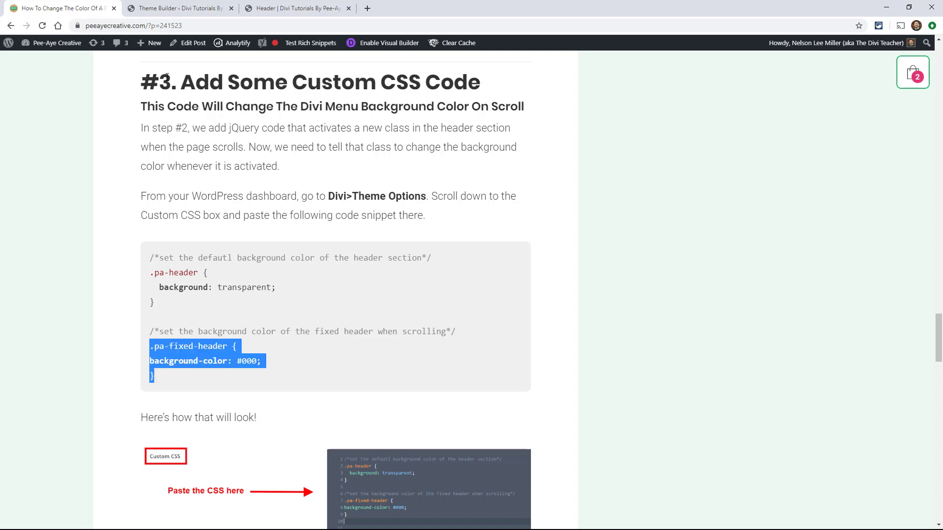
{"action": "left_click", "coordinate": [156, 9]}
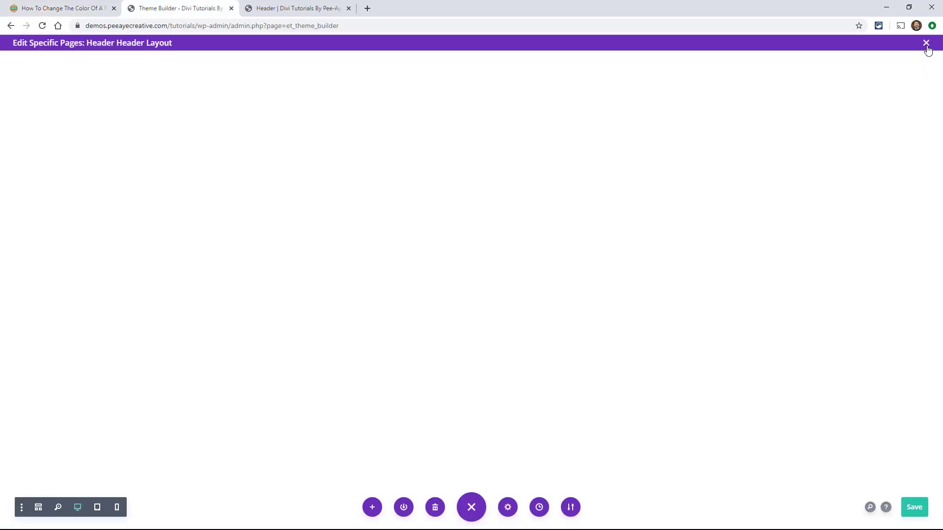
Check the #000 background-color line of the .pa-fixed-header rule in Theme Options Custom CSS.
{"action": "left_click", "coordinate": [926, 44]}
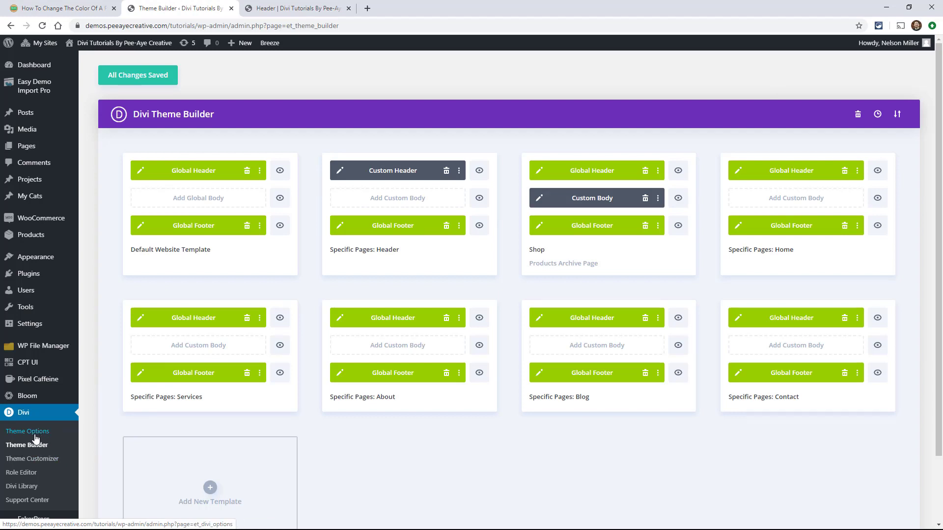
{"action": "left_click", "coordinate": [32, 432]}
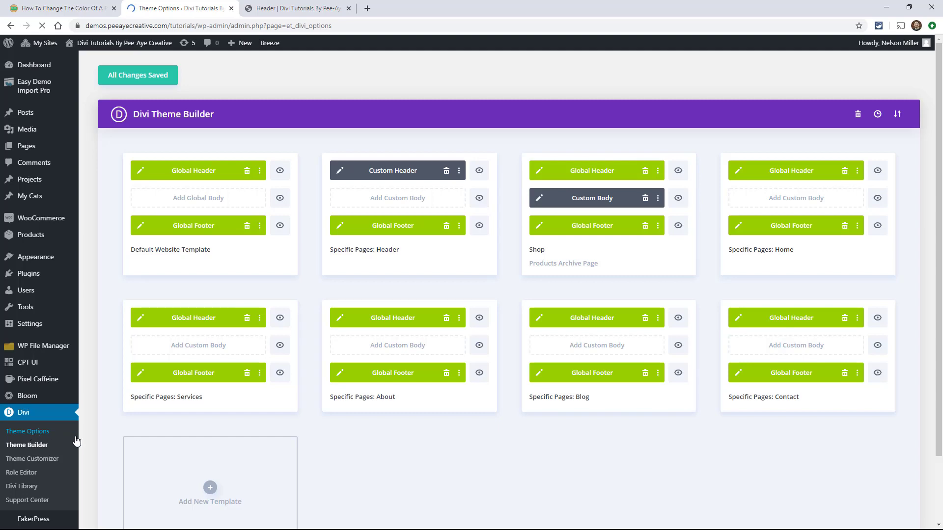
{"action": "scroll", "coordinate": [209, 360], "scroll_direction": "down", "scroll_amount": 18}
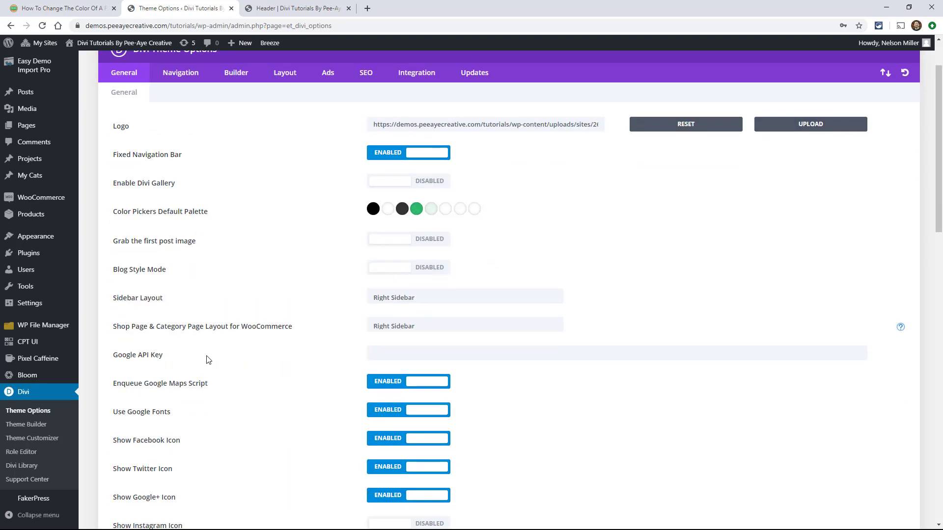
{"action": "scroll", "coordinate": [456, 380], "scroll_direction": "down", "scroll_amount": 10}
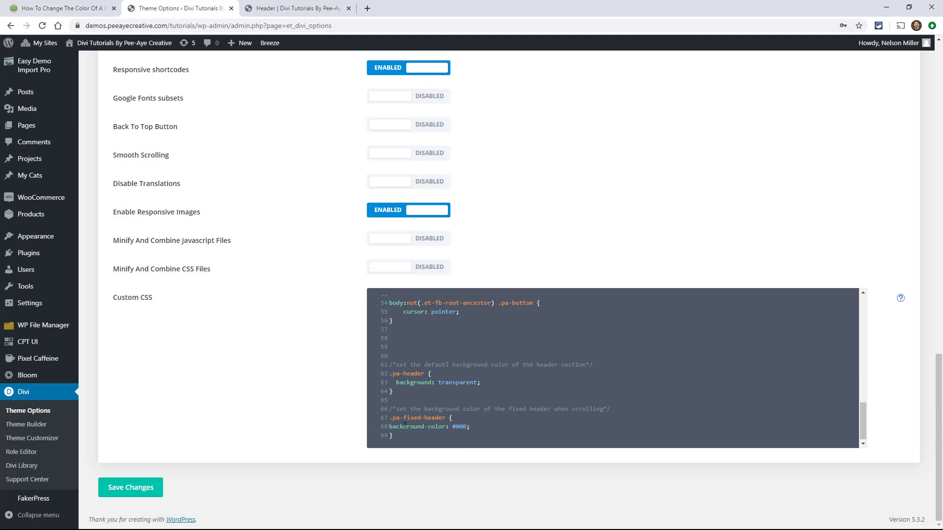
{"action": "left_click", "coordinate": [460, 427]}
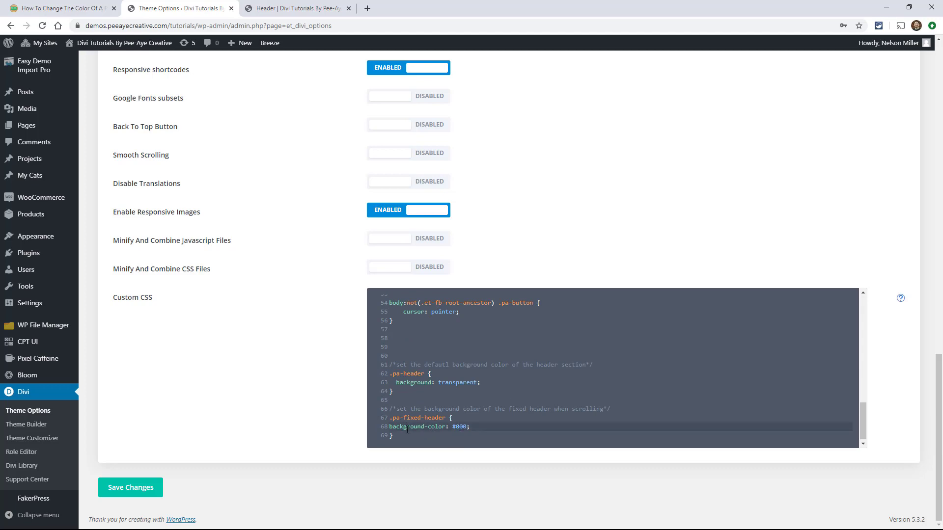
{"action": "left_click", "coordinate": [275, 6]}
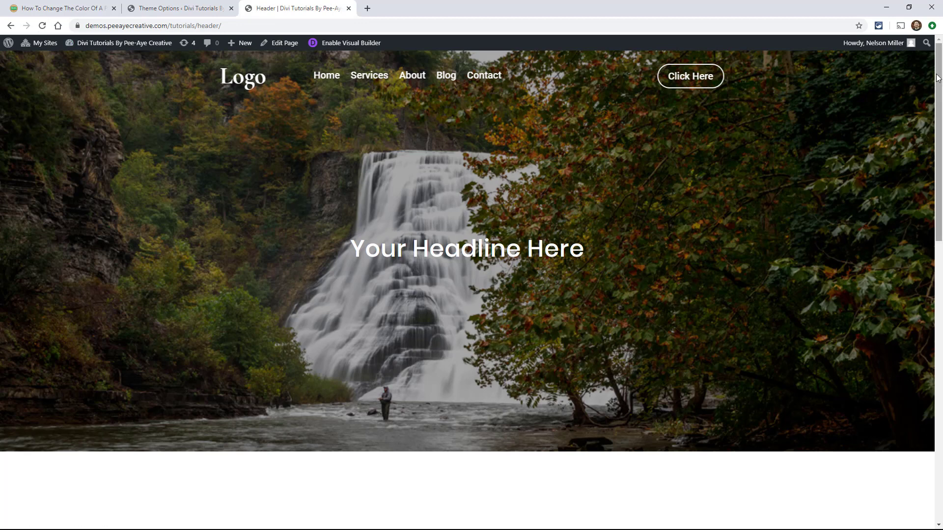
{"action": "left_click_drag", "start_coordinate": [938, 90], "coordinate": [939, 69]}
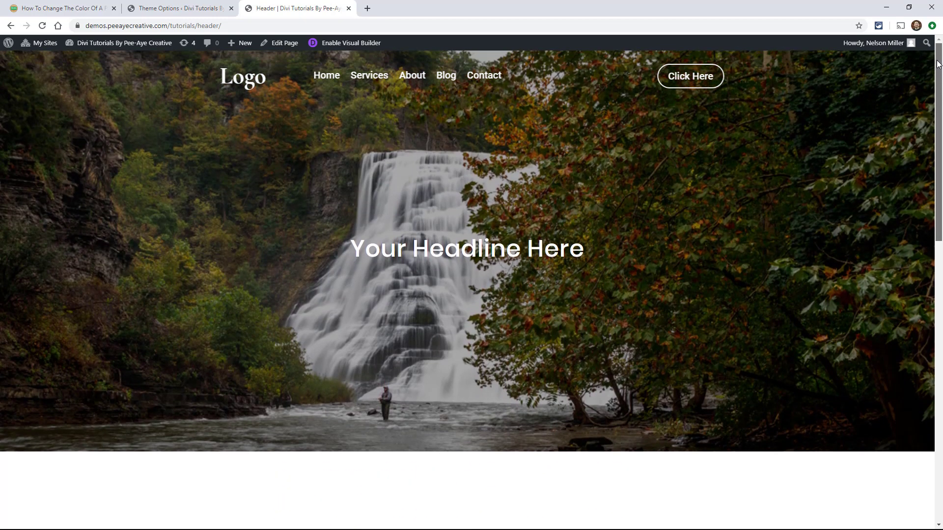